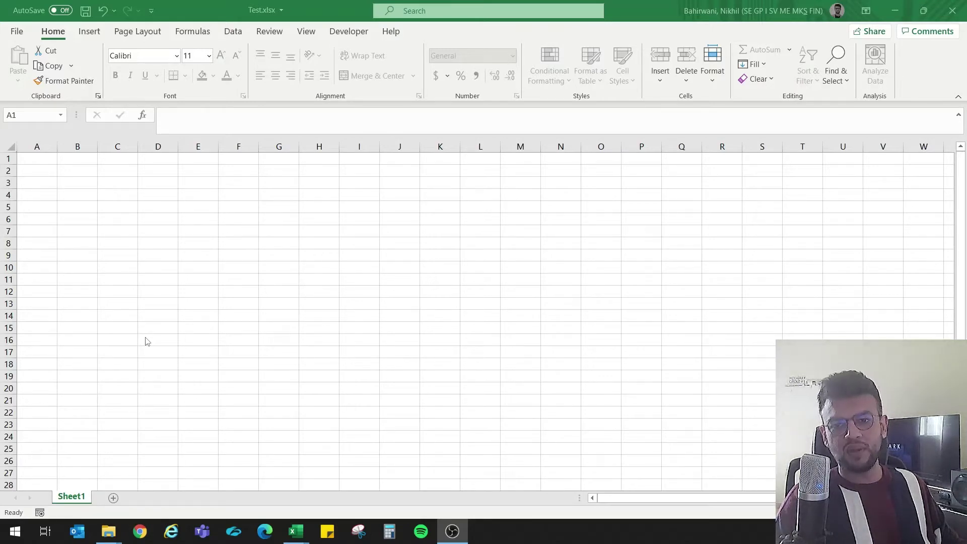
Check in the Excel options that Developer is enabled among the main ribbon tabs.
{"action": "left_click", "coordinate": [48, 217]}
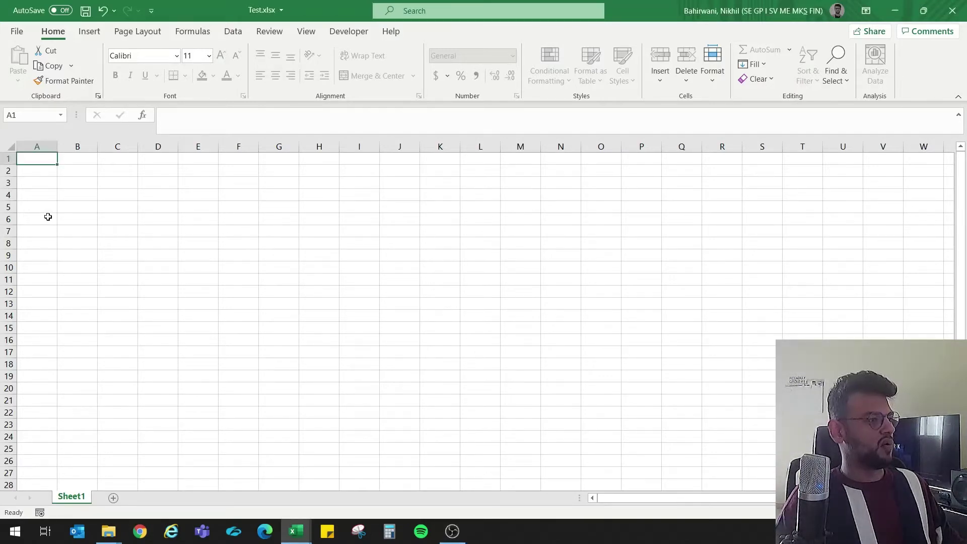
{"action": "left_click", "coordinate": [46, 206]}
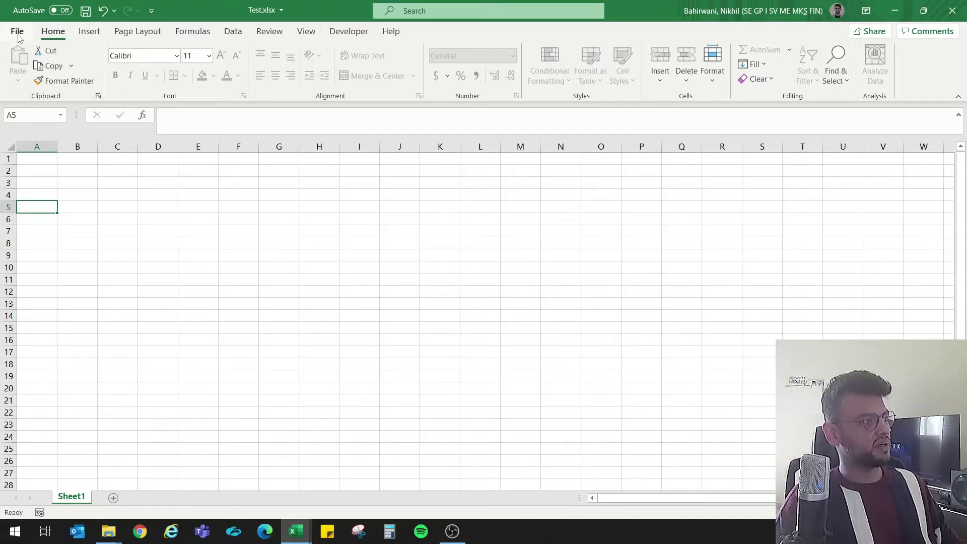
{"action": "left_click", "coordinate": [349, 32]}
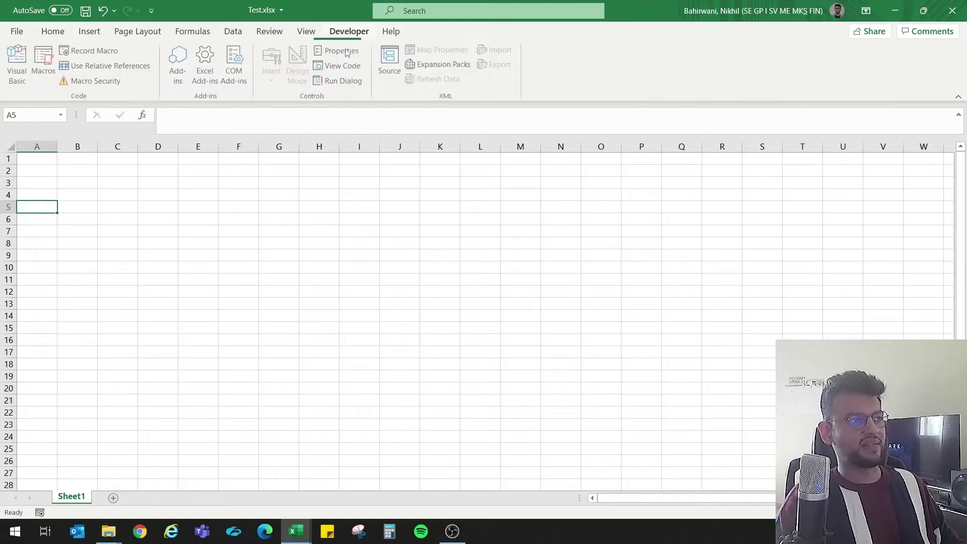
{"action": "left_click", "coordinate": [17, 32]}
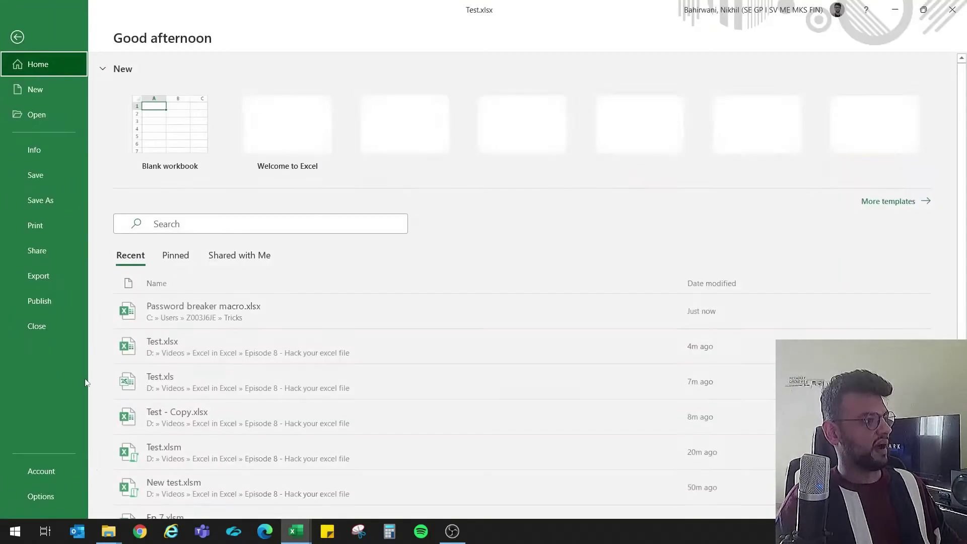
{"action": "left_click", "coordinate": [59, 495]}
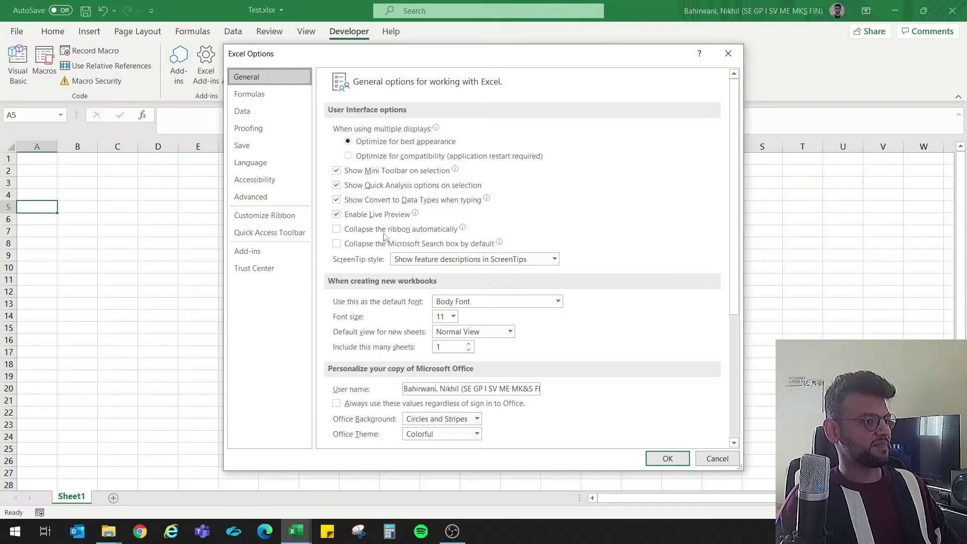
{"action": "left_click", "coordinate": [282, 216]}
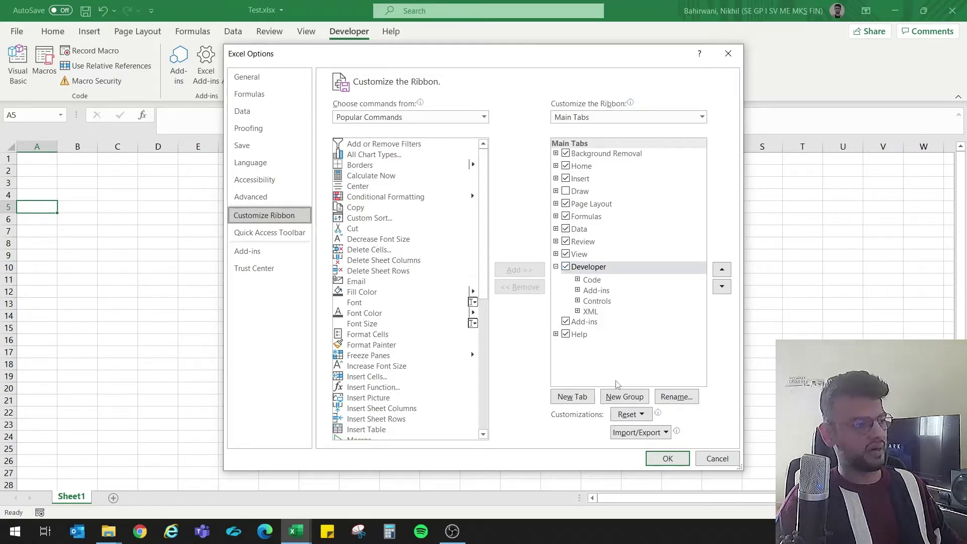
Review the Trust Center's macro settings, including trusted access to the VBA project object model, and close the options.
{"action": "left_click", "coordinate": [291, 272]}
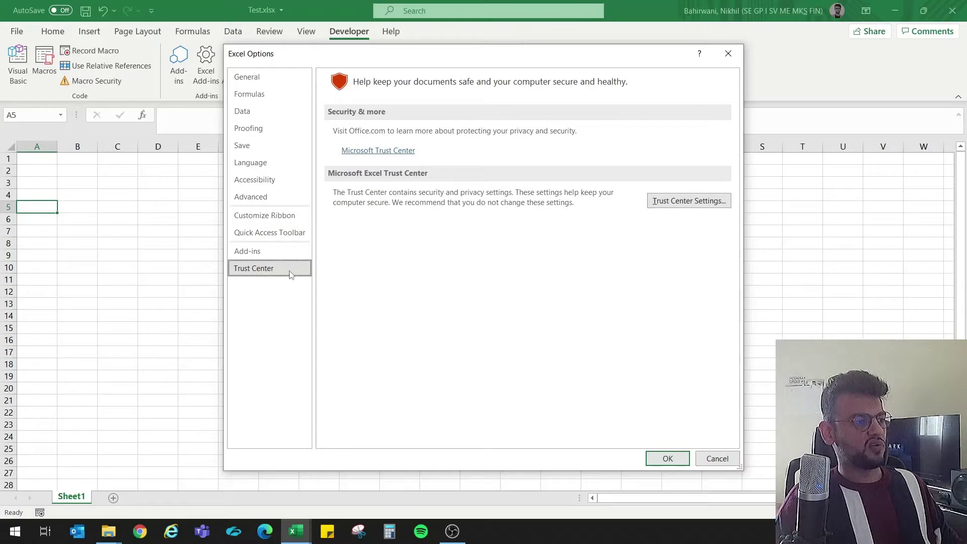
{"action": "left_click", "coordinate": [689, 204]}
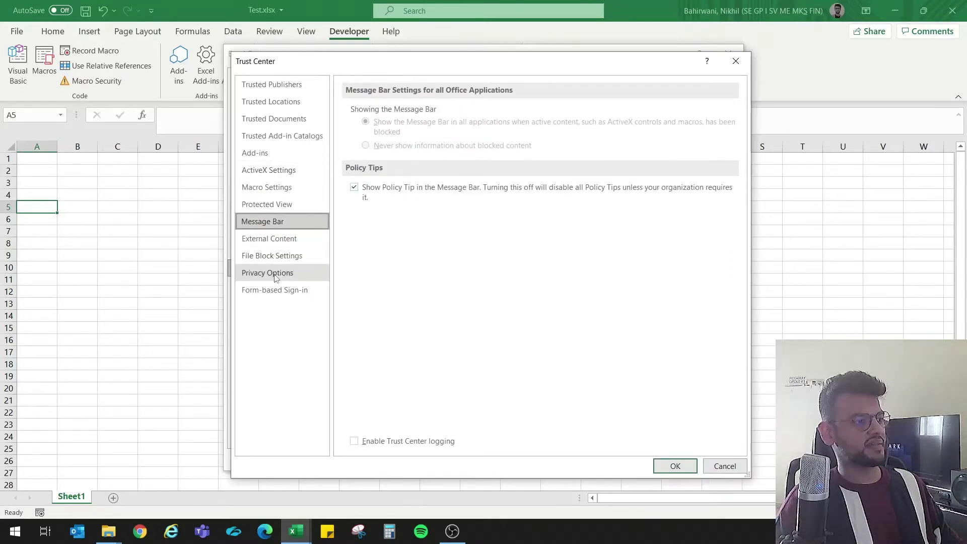
{"action": "left_click", "coordinate": [282, 188]}
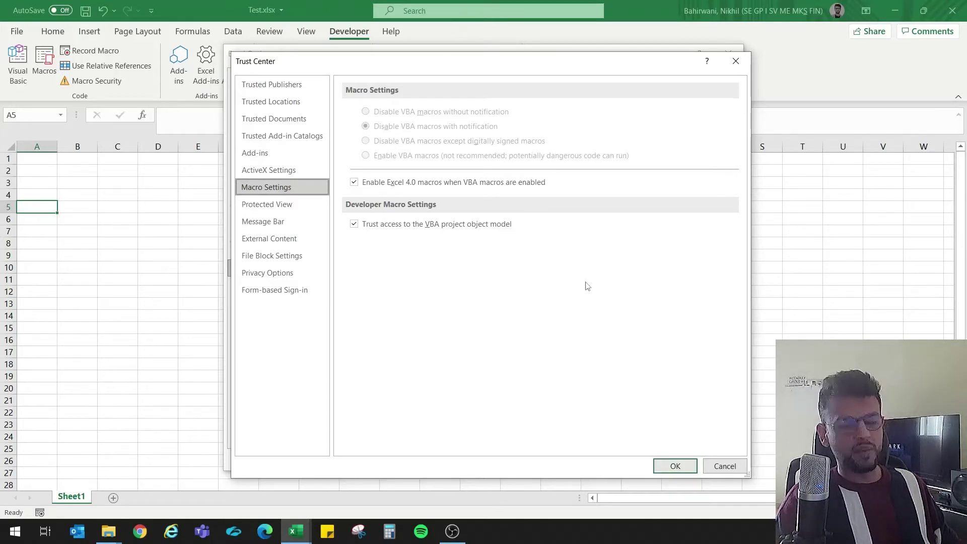
{"action": "left_click", "coordinate": [676, 469]}
{"action": "left_click", "coordinate": [670, 459]}
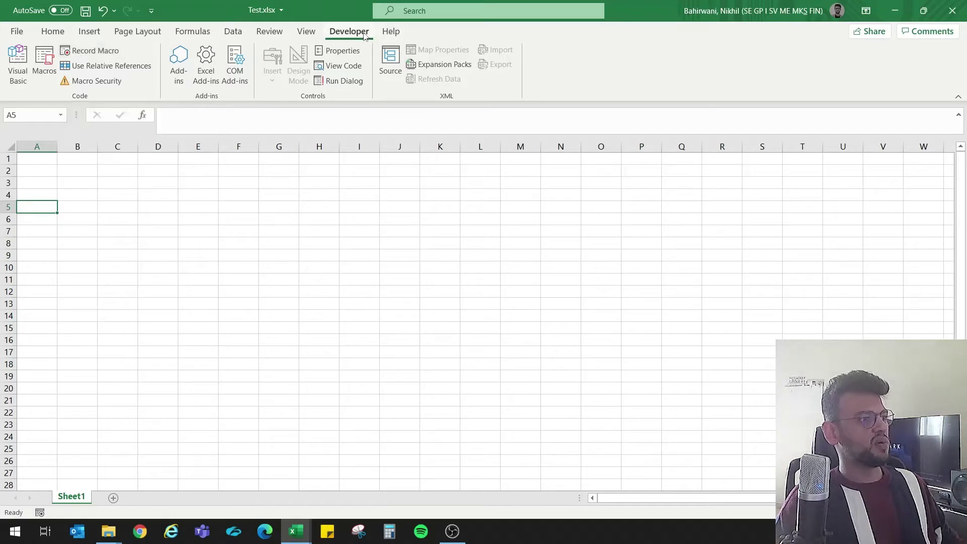
Record an empty macro named Macro1 stored in this workbook.
{"action": "left_click", "coordinate": [109, 54]}
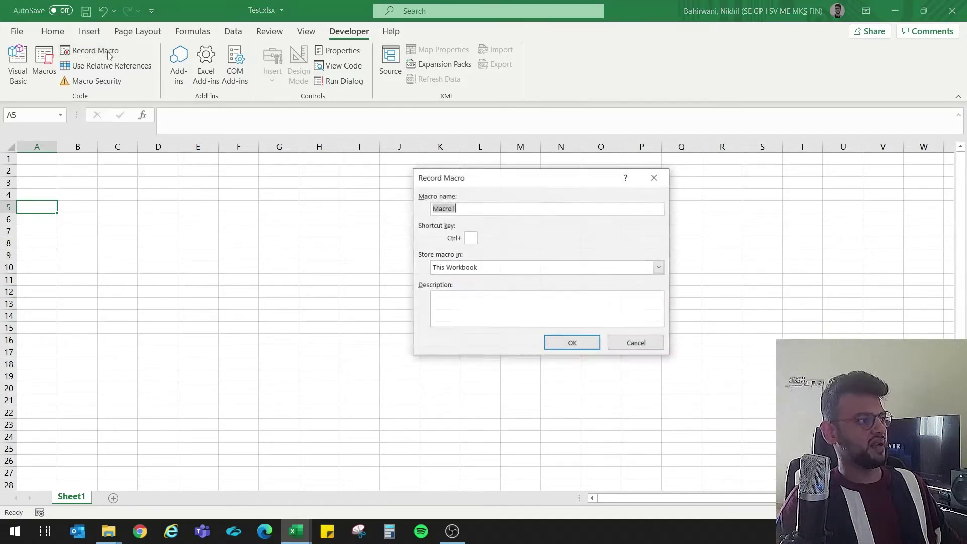
{"action": "left_click", "coordinate": [595, 345]}
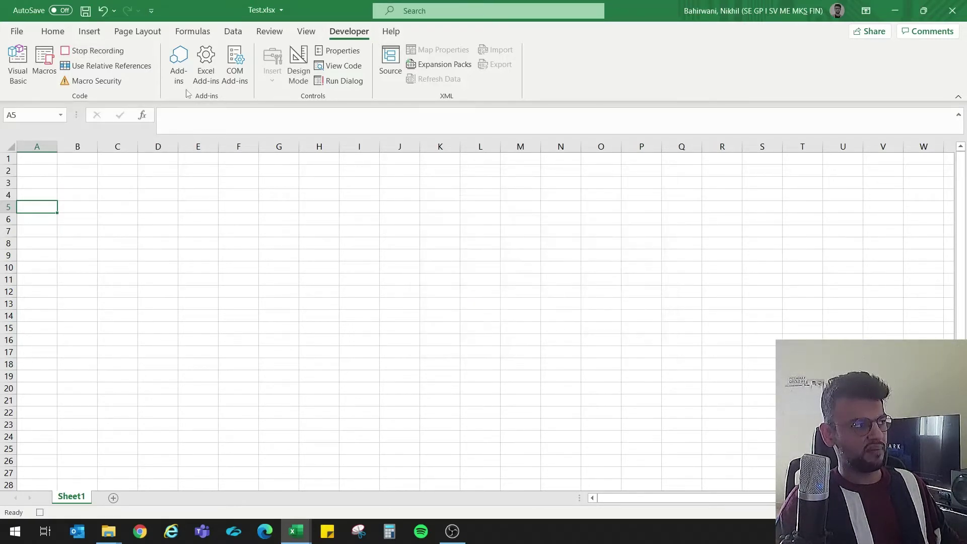
{"action": "left_click", "coordinate": [87, 52]}
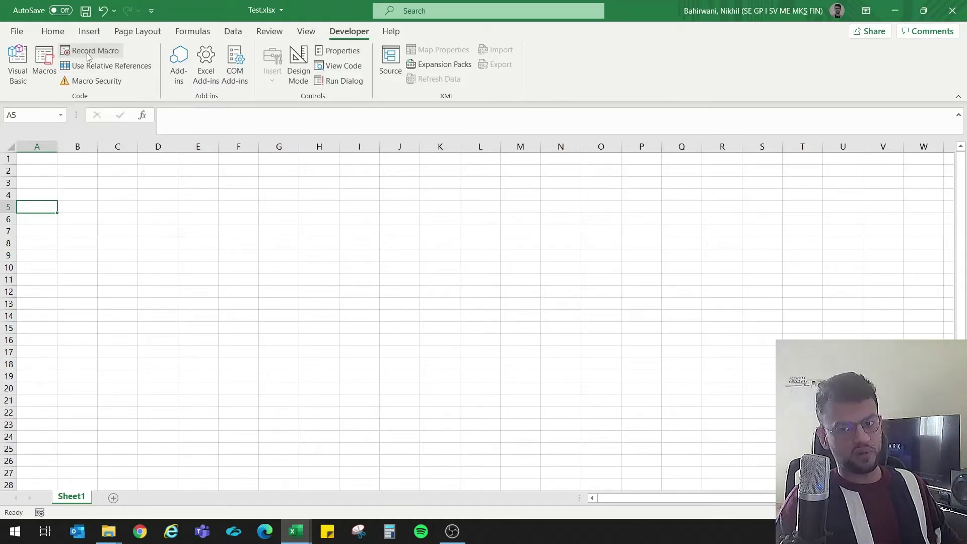
Open Macro1 for editing in the Visual Basic editor.
{"action": "left_click", "coordinate": [50, 66]}
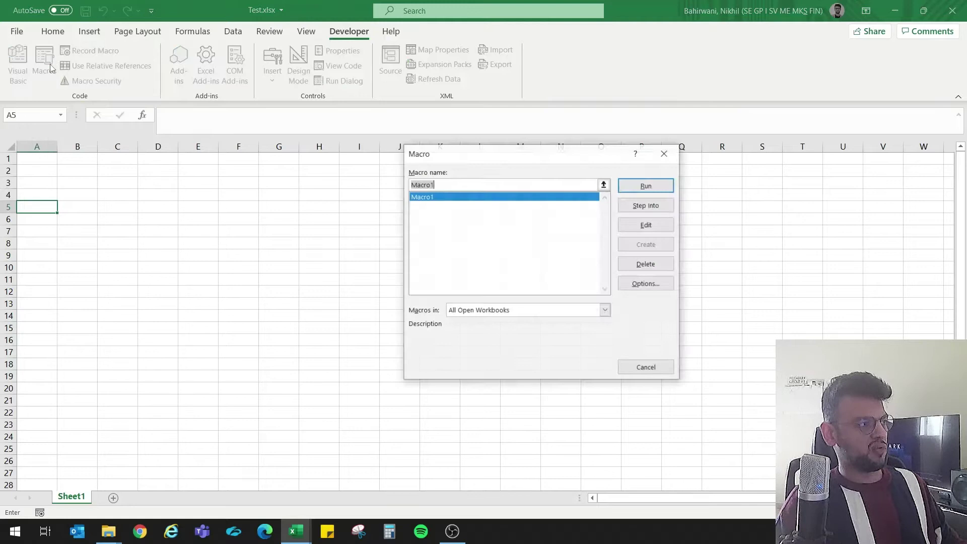
{"action": "left_click", "coordinate": [463, 202]}
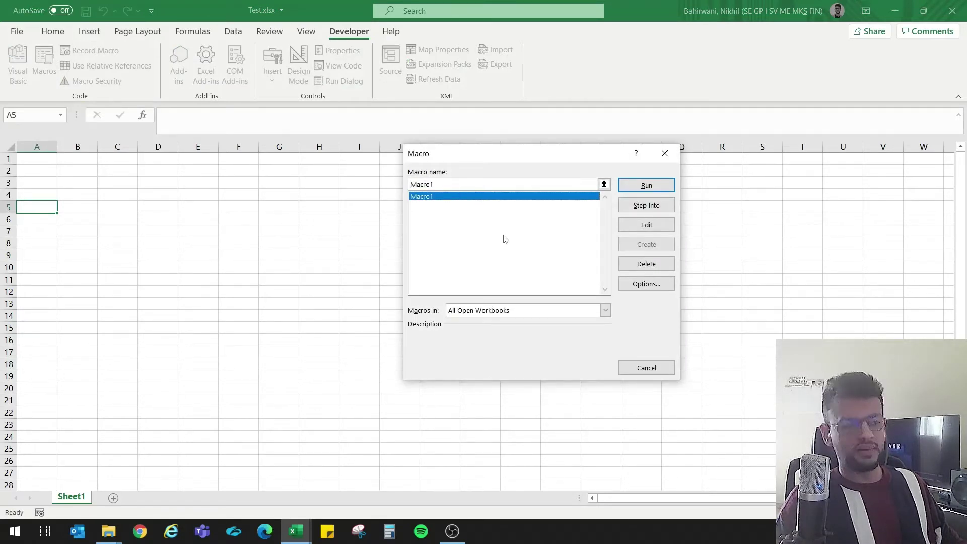
{"action": "left_click", "coordinate": [651, 230]}
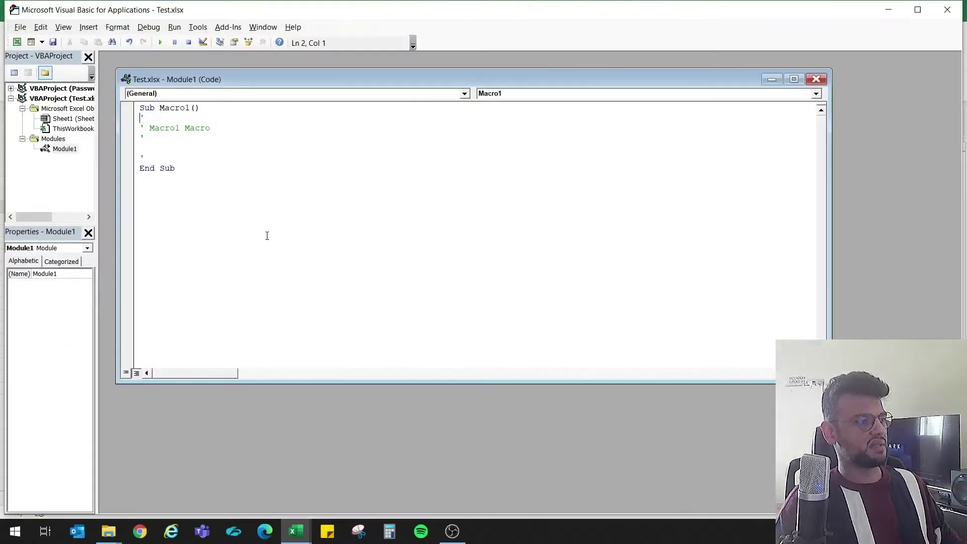
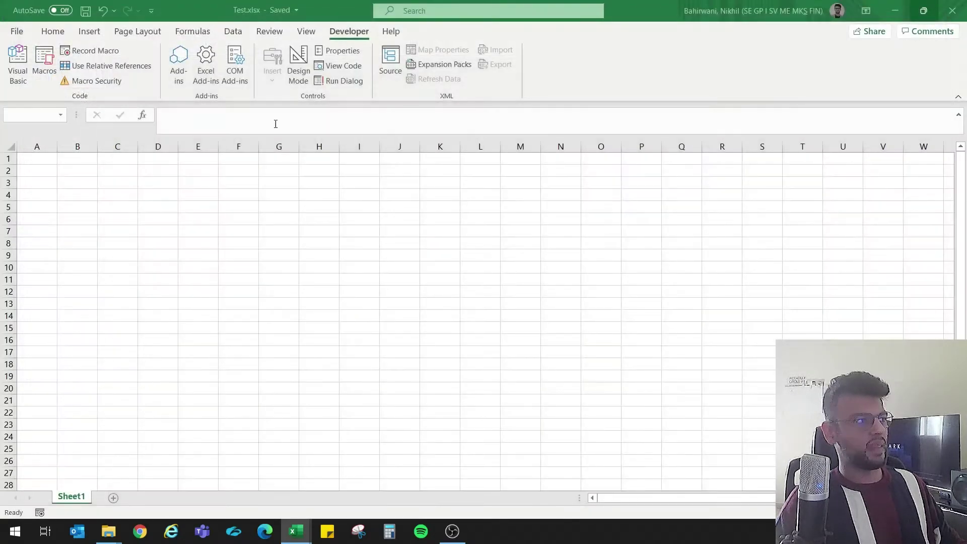
Try to run the macro from the workbook's macro list and restart the unresponsive program.
{"action": "left_click", "coordinate": [45, 70]}
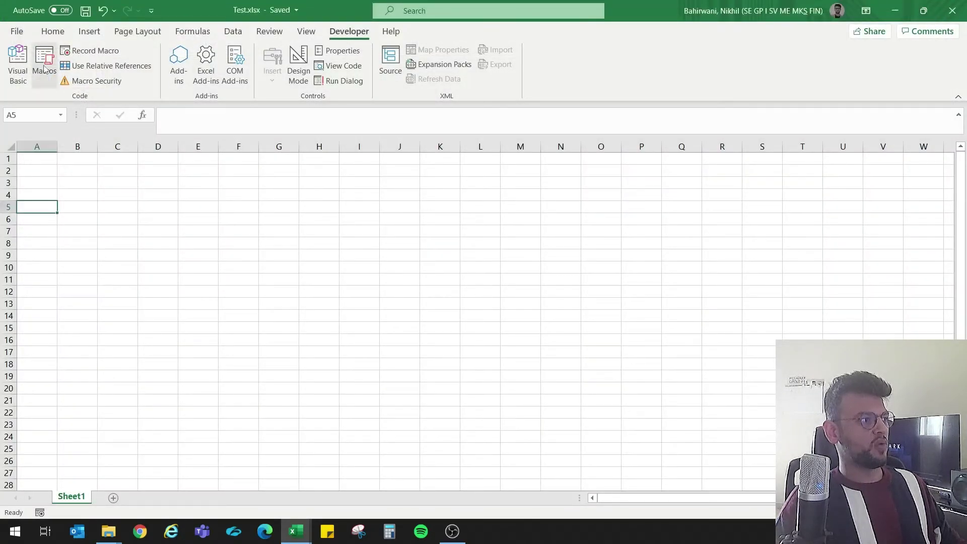
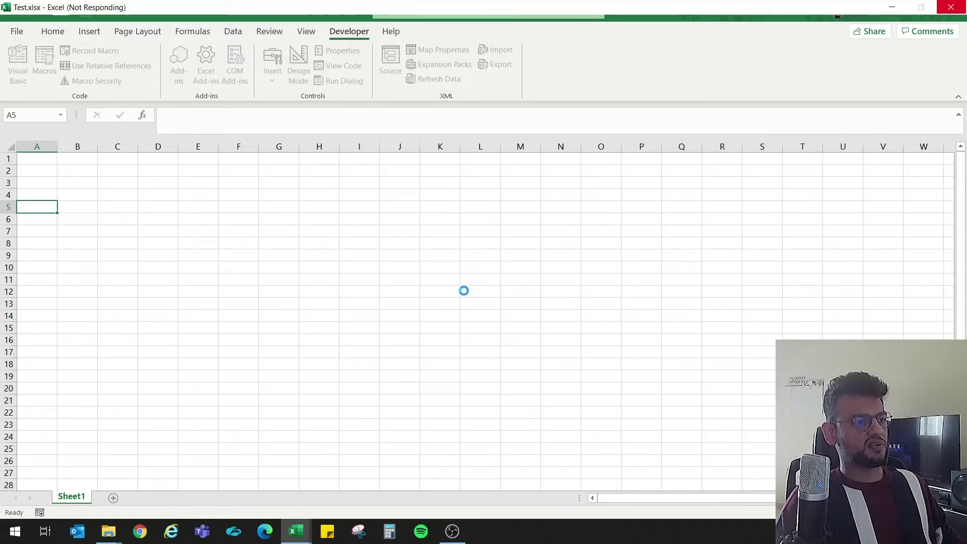
{"action": "left_click", "coordinate": [961, 9]}
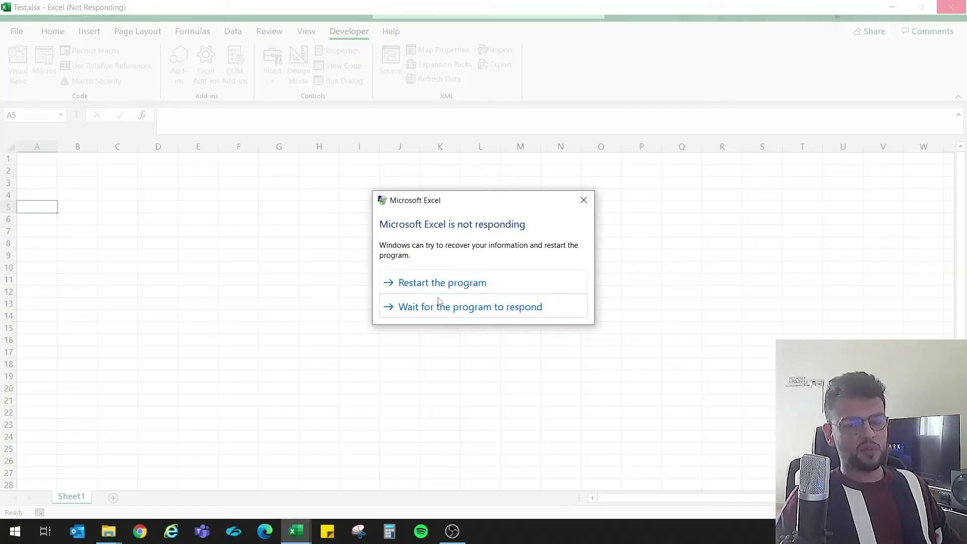
{"action": "left_click", "coordinate": [469, 292]}
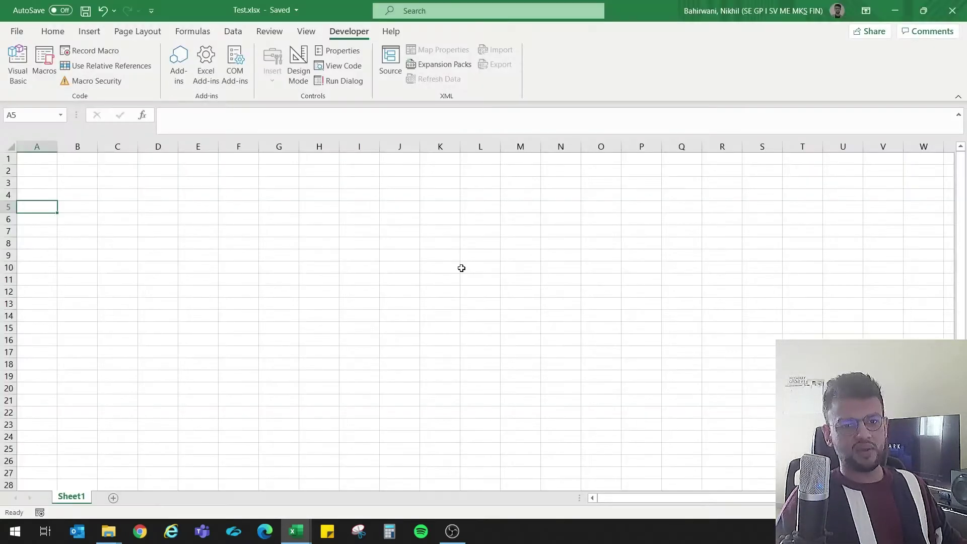
Check the protection status of Sheet1.
{"action": "right_click", "coordinate": [81, 498]}
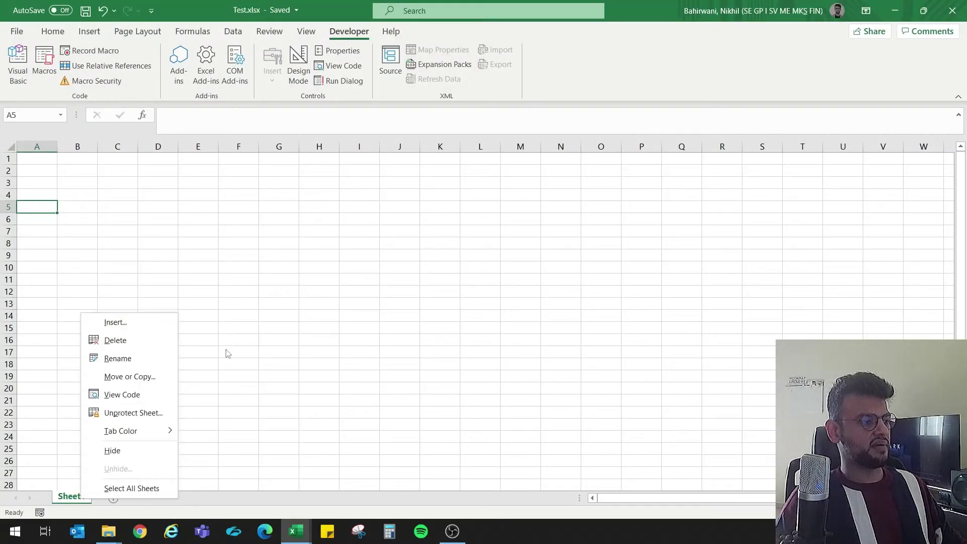
{"action": "left_click", "coordinate": [46, 202]}
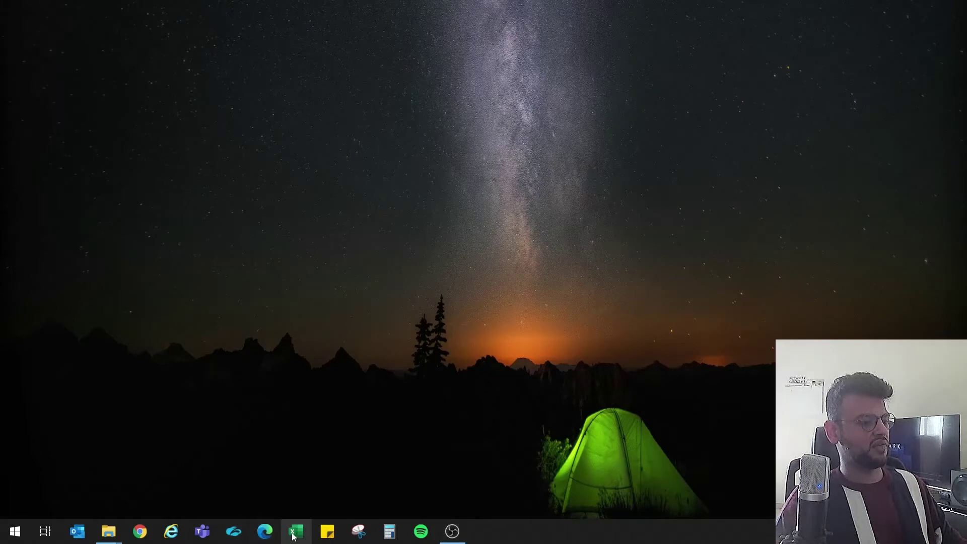
Reopen Test.xlsx, dismiss the document recovery list and check whether Sheet1 is protected.
{"action": "right_click", "coordinate": [296, 531]}
{"action": "left_click", "coordinate": [396, 315]}
{"action": "left_click", "coordinate": [114, 529]}
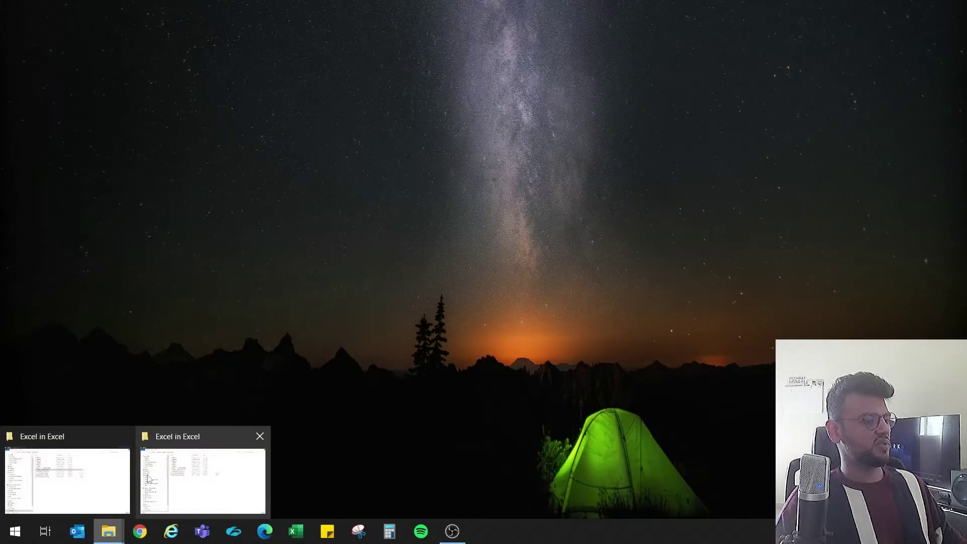
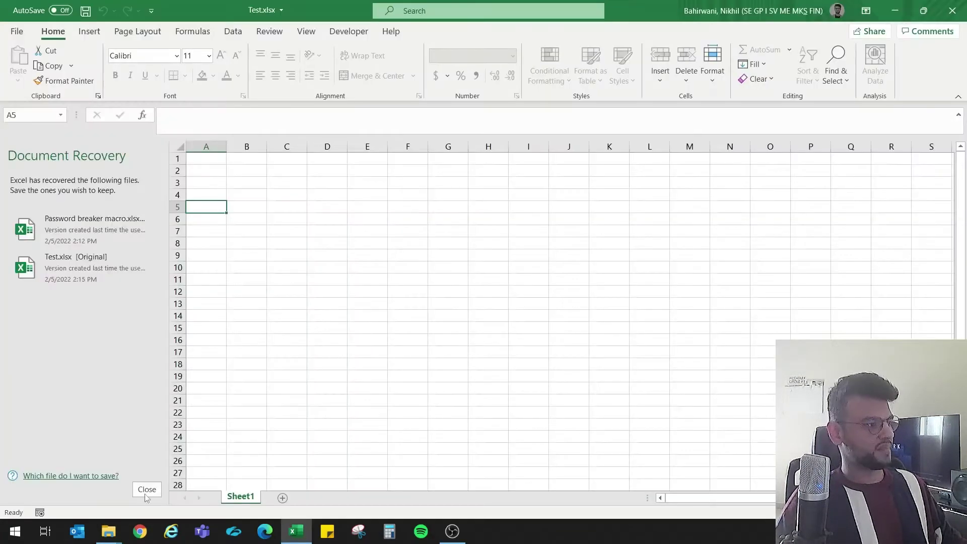
{"action": "left_click", "coordinate": [147, 489]}
{"action": "right_click", "coordinate": [70, 497]}
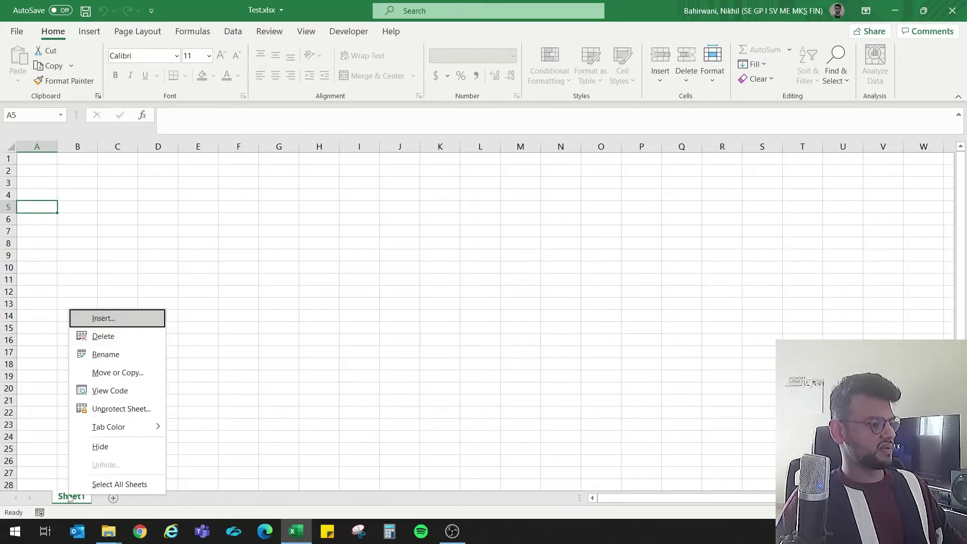
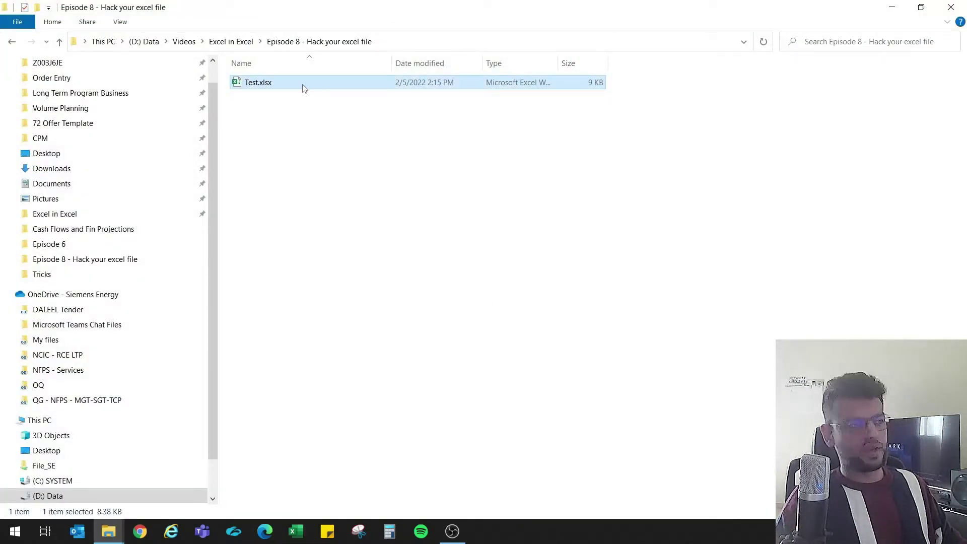
Duplicate Test.xlsx within the Episode 8 - Hack your excel file folder in File Explorer.
{"action": "key", "text": "ctrl+c"}
{"action": "key", "text": "ctrl+v"}
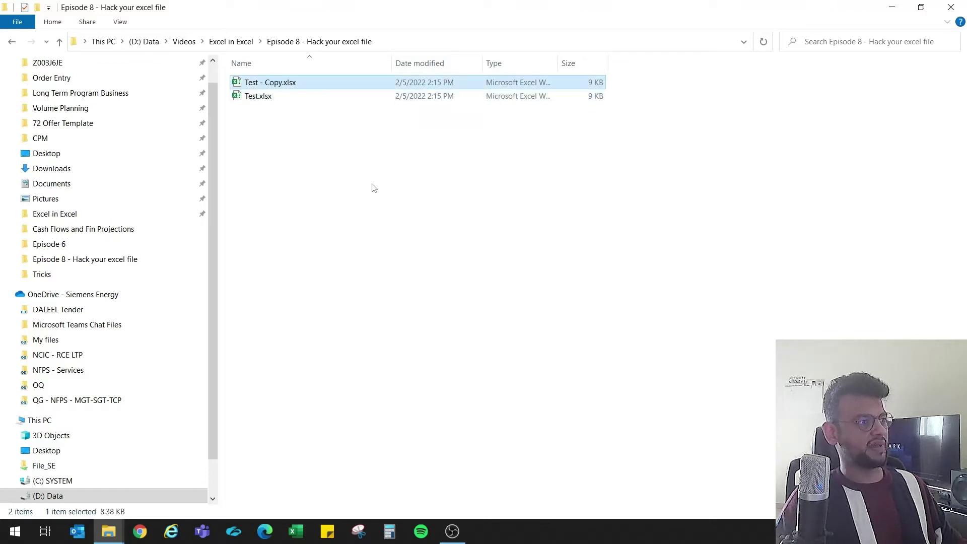
{"action": "left_click", "coordinate": [322, 98]}
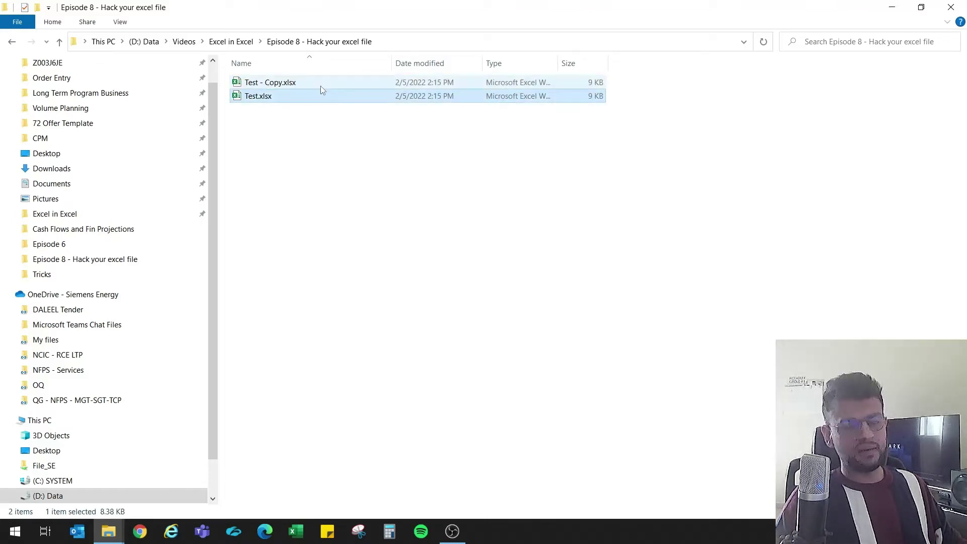
Rename the duplicate workbook as Test - Copy.zip and accept the file extension change.
{"action": "left_click", "coordinate": [321, 85]}
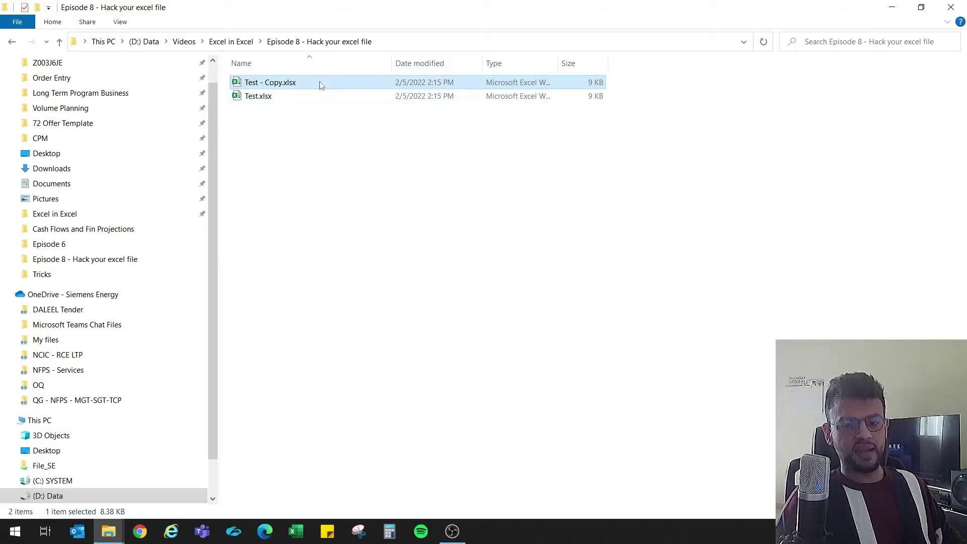
{"action": "right_click", "coordinate": [295, 86]}
{"action": "left_click", "coordinate": [242, 342]}
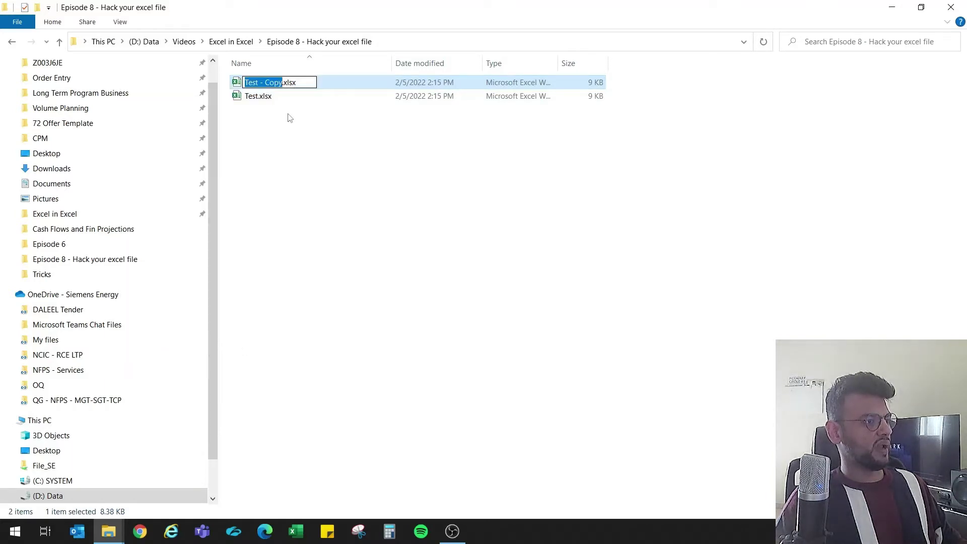
{"action": "key", "text": "End"}
{"action": "key", "text": "BackSpace"}
{"action": "key", "text": "BackSpace"}
{"action": "key", "text": "BackSpace"}
{"action": "key", "text": "BackSpace"}
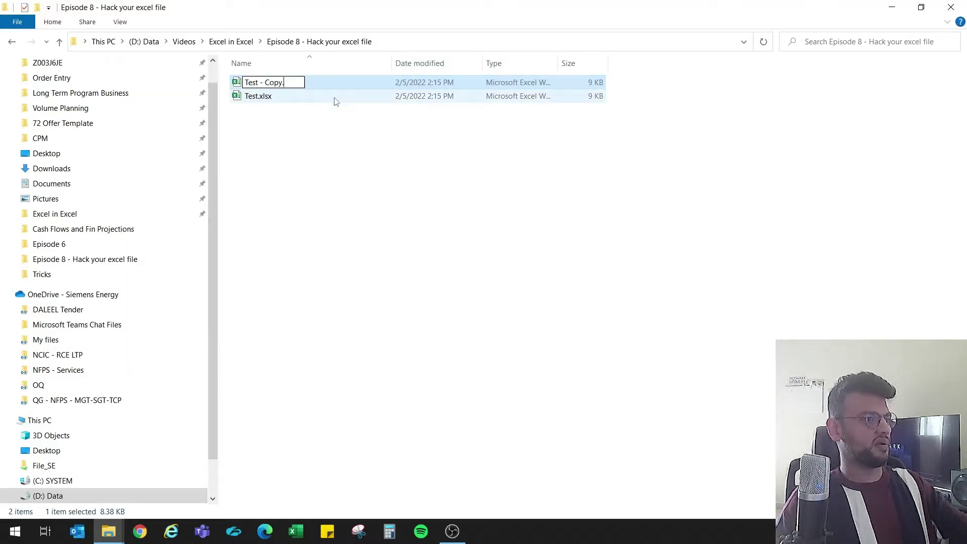
{"action": "type", "text": "zip"}
{"action": "key", "text": "Return"}
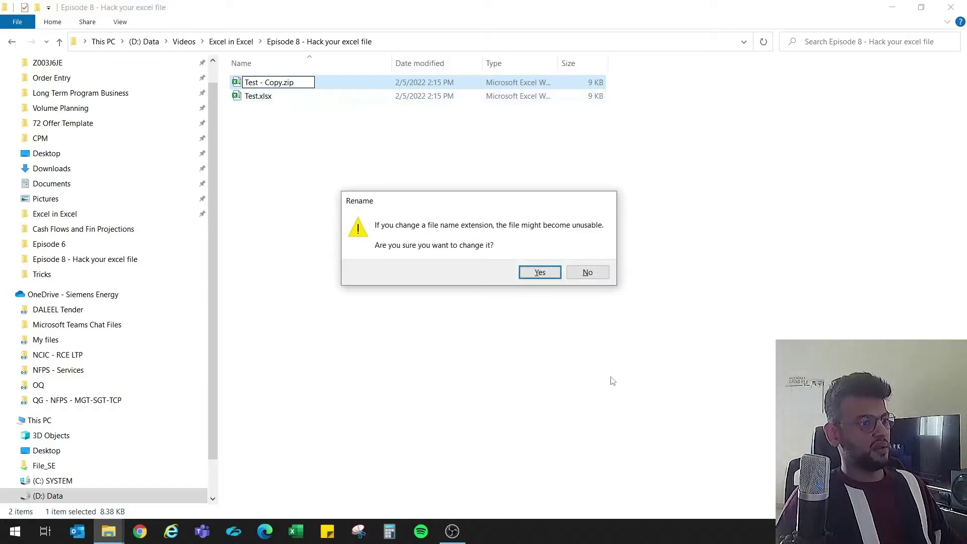
{"action": "left_click", "coordinate": [540, 273]}
Extract all of Test - Copy.zip to a Test - Copy folder alongside it and close the extracted folder's window.
{"action": "left_click", "coordinate": [293, 85]}
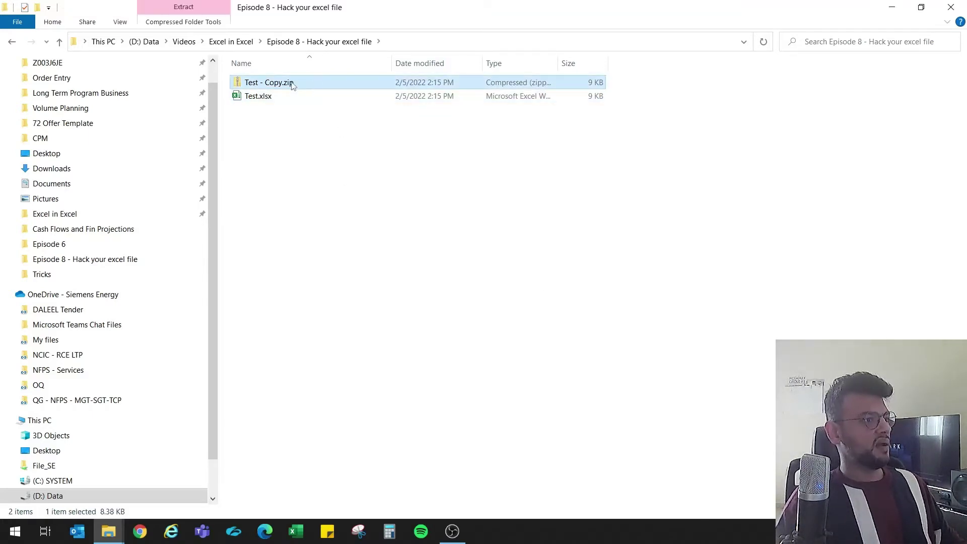
{"action": "right_click", "coordinate": [287, 85]}
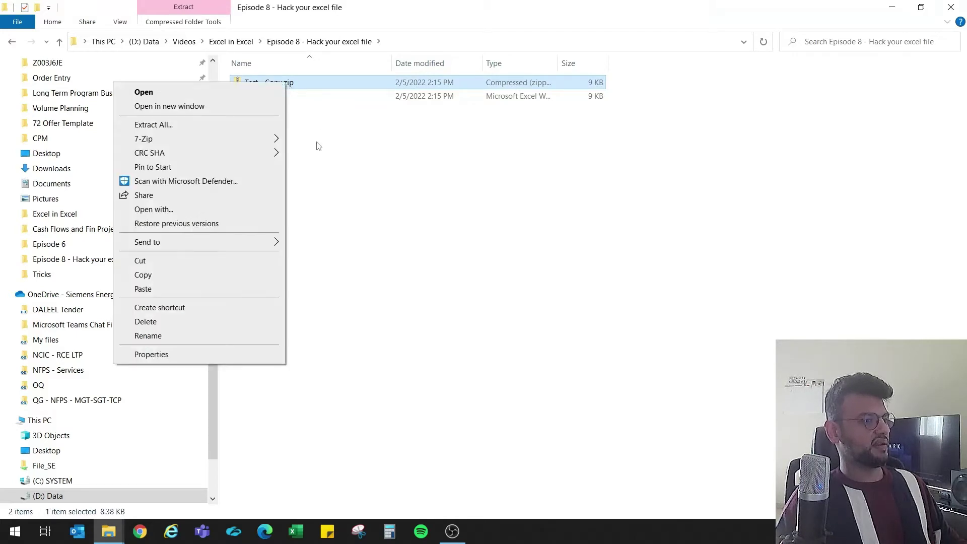
{"action": "left_click", "coordinate": [239, 129]}
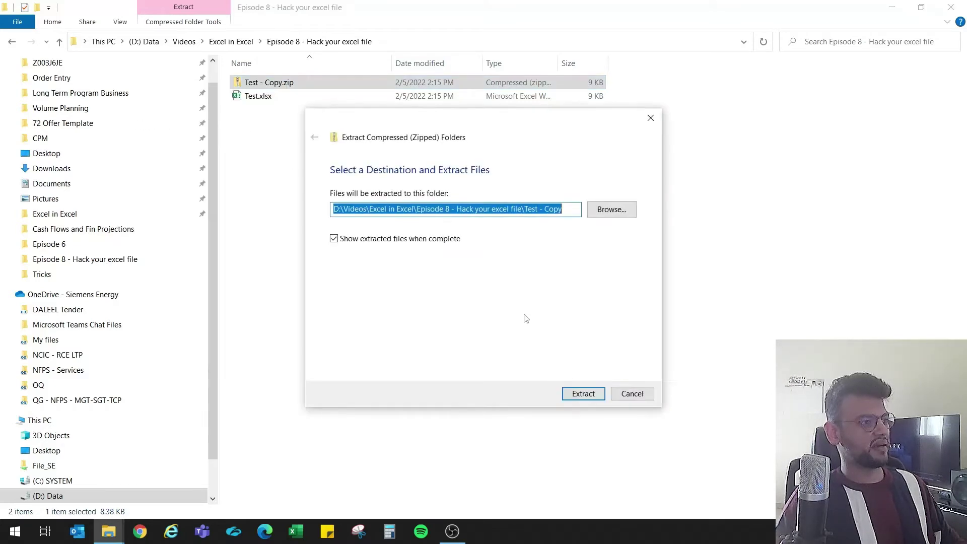
{"action": "left_click", "coordinate": [587, 393]}
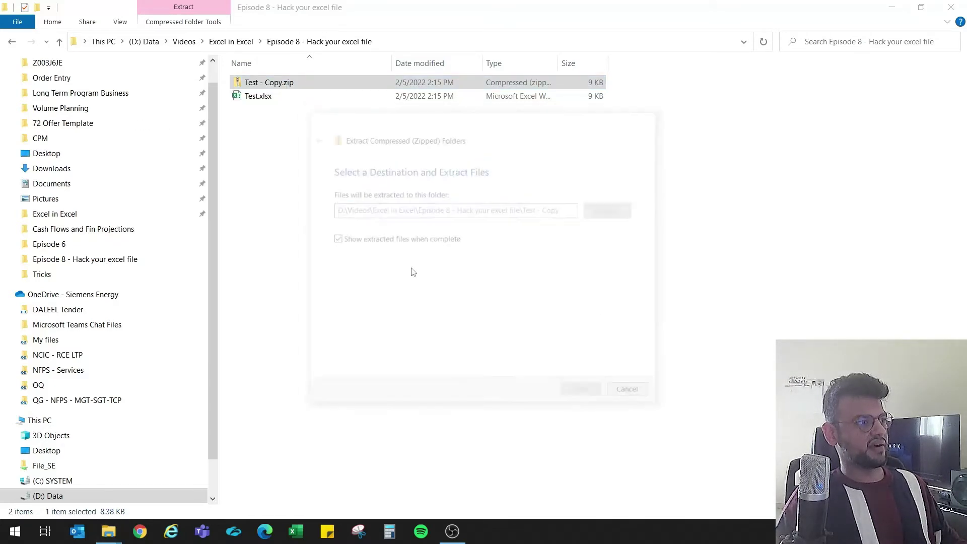
{"action": "left_click_drag", "start_coordinate": [478, 10], "coordinate": [444, 281]}
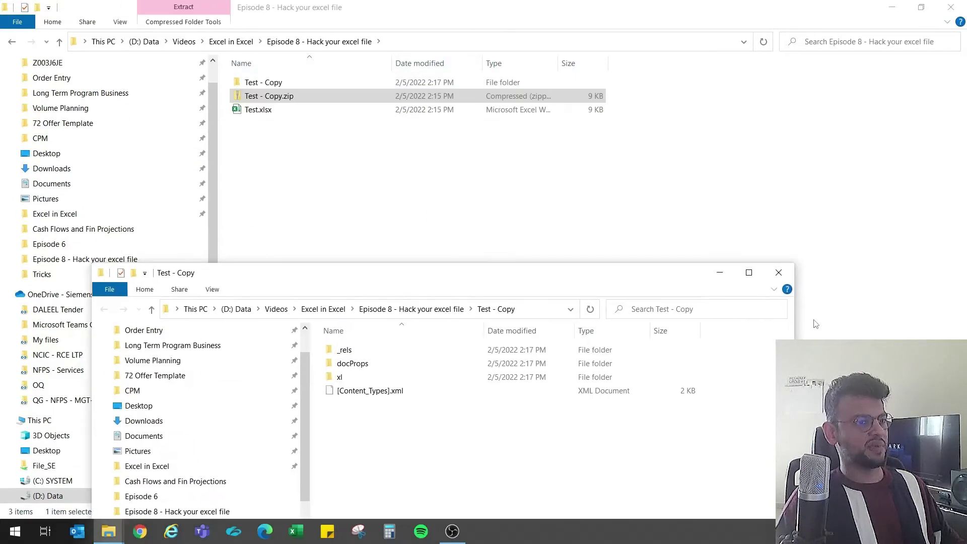
{"action": "left_click", "coordinate": [779, 277]}
Open the xl\worksheets folder inside the extracted Test - Copy folder.
{"action": "left_click", "coordinate": [295, 85]}
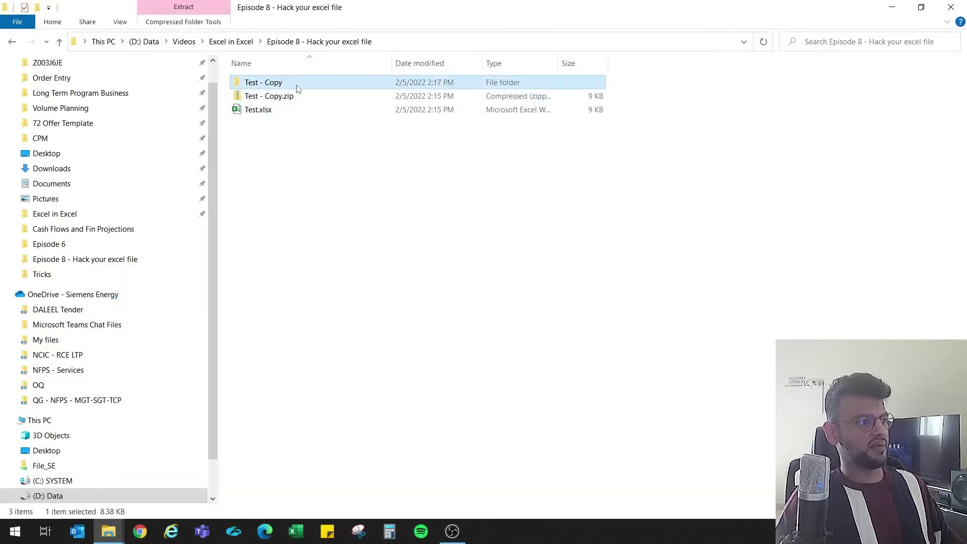
{"action": "double_click", "coordinate": [281, 83]}
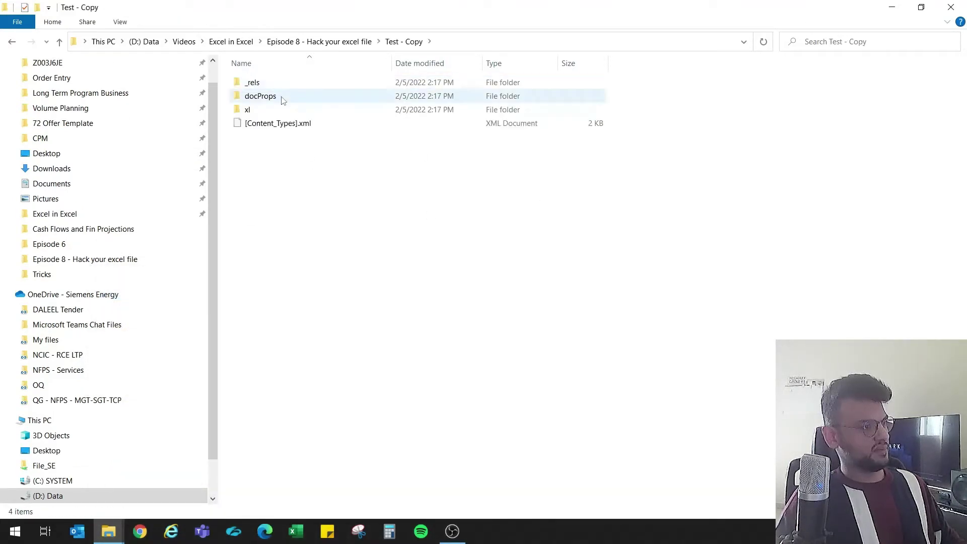
{"action": "double_click", "coordinate": [282, 115]}
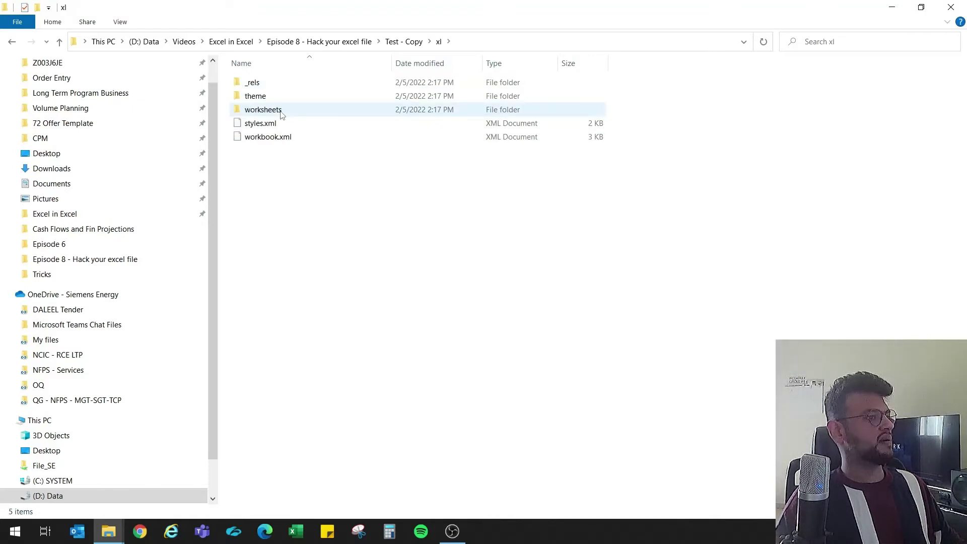
{"action": "double_click", "coordinate": [282, 110]}
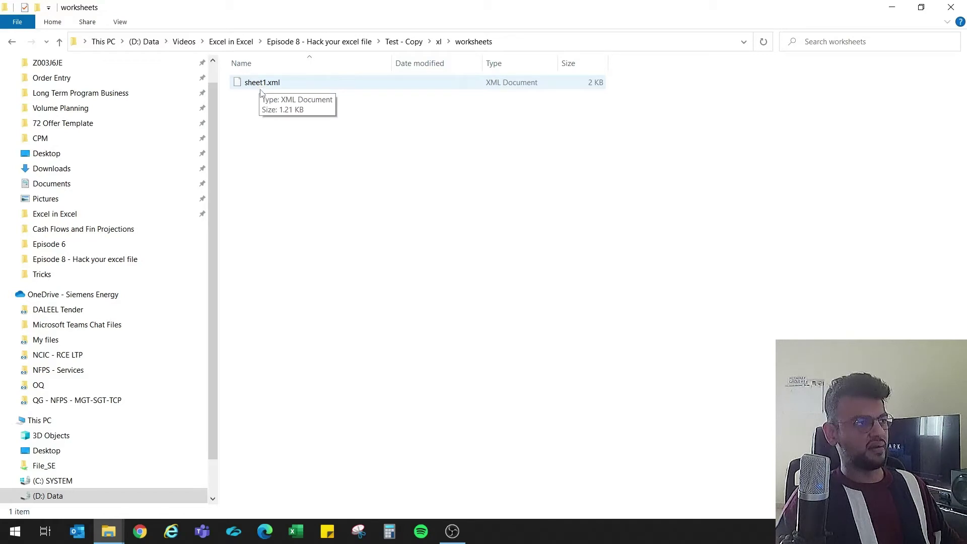
Open sheet1.xml in Notepad and enlarge the window to fill the screen.
{"action": "left_click", "coordinate": [263, 88]}
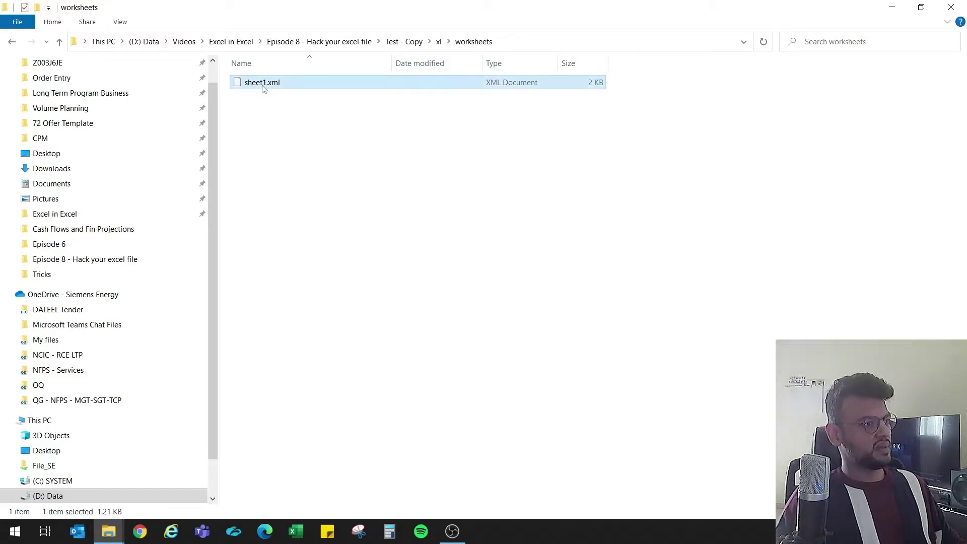
{"action": "right_click", "coordinate": [278, 89]}
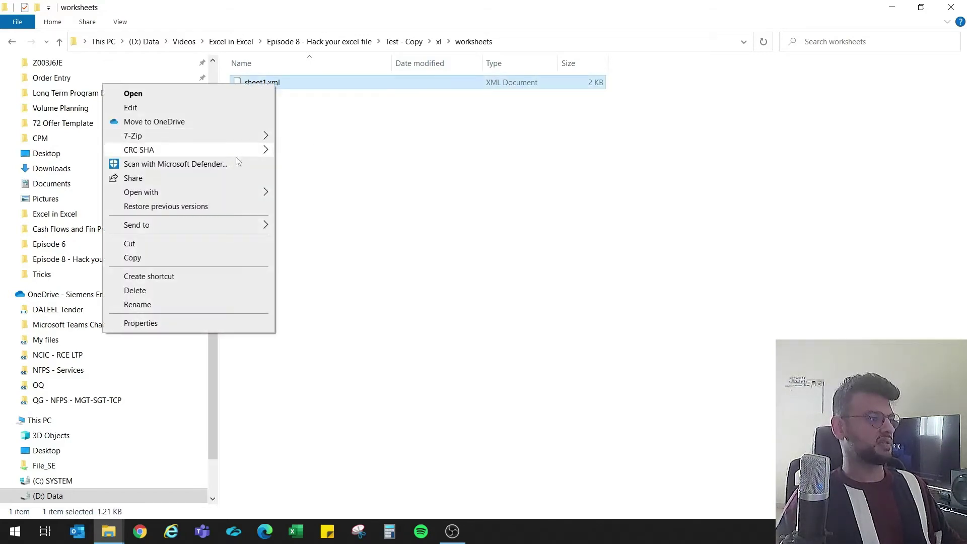
{"action": "mouse_move", "coordinate": [240, 193]}
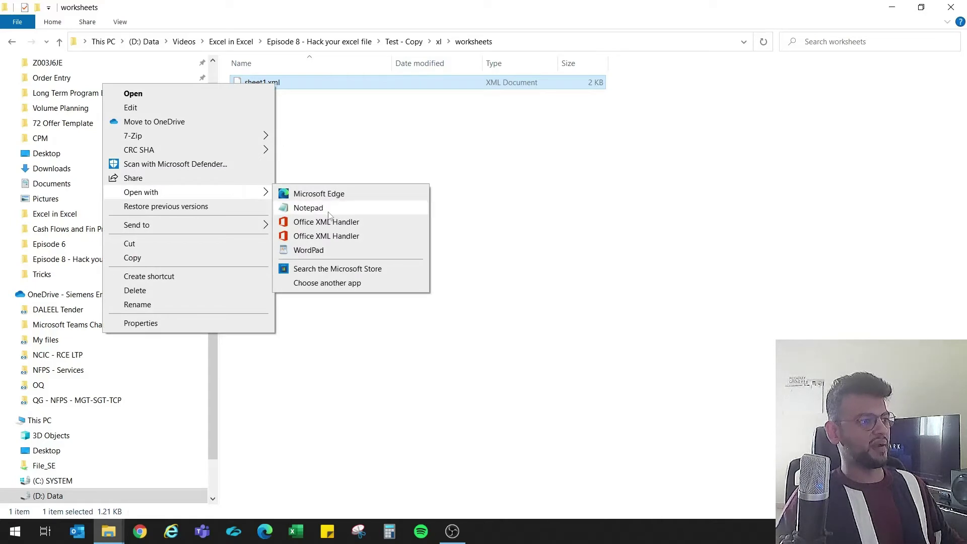
{"action": "left_click", "coordinate": [308, 208]}
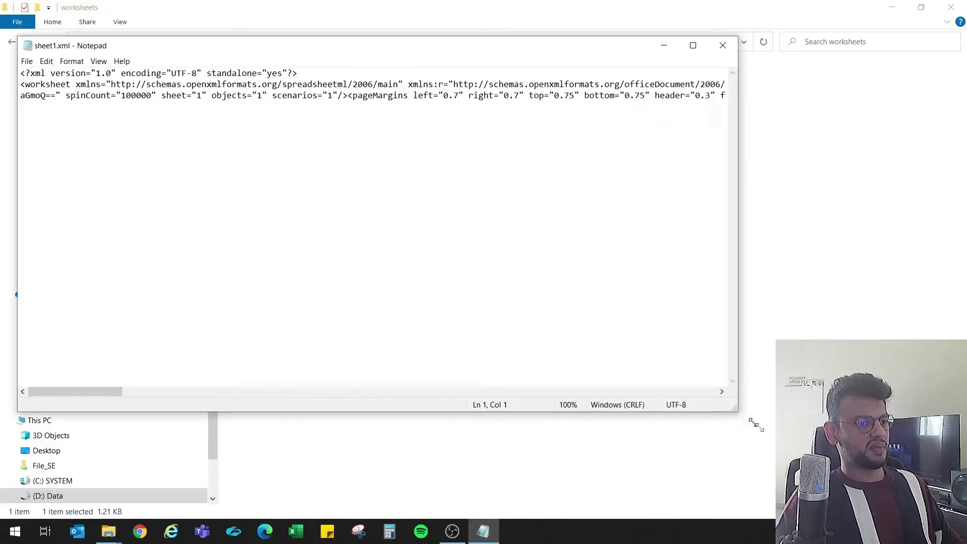
{"action": "left_click_drag", "start_coordinate": [757, 425], "coordinate": [966, 522]}
{"action": "left_click_drag", "start_coordinate": [543, 44], "coordinate": [531, 0]}
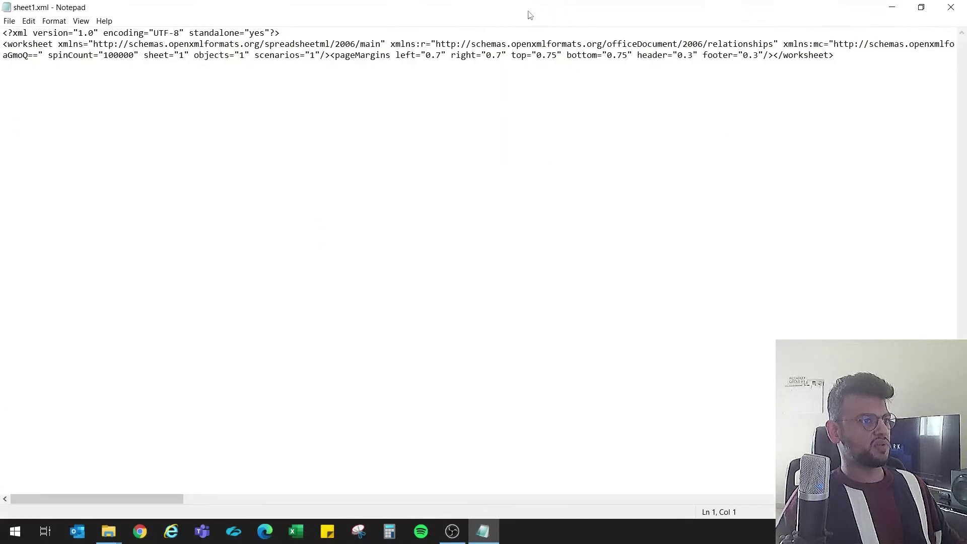
Find "protect" in sheet1.xml and delete the whole protection tag between <sheetData/> and <pageMargins>, including its scenarios="1"/> ending.
{"action": "key", "text": "ctrl+f"}
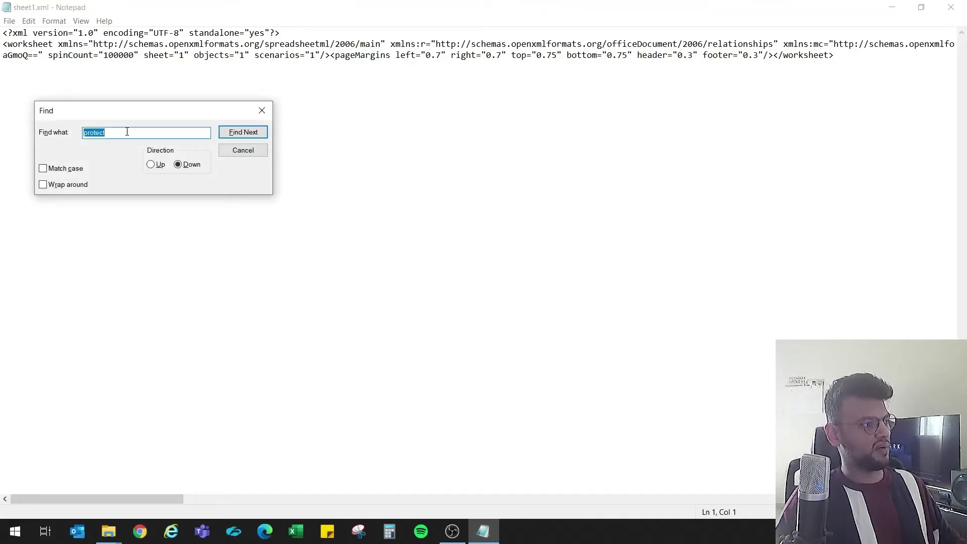
{"action": "left_click_drag", "start_coordinate": [144, 116], "coordinate": [318, 150]}
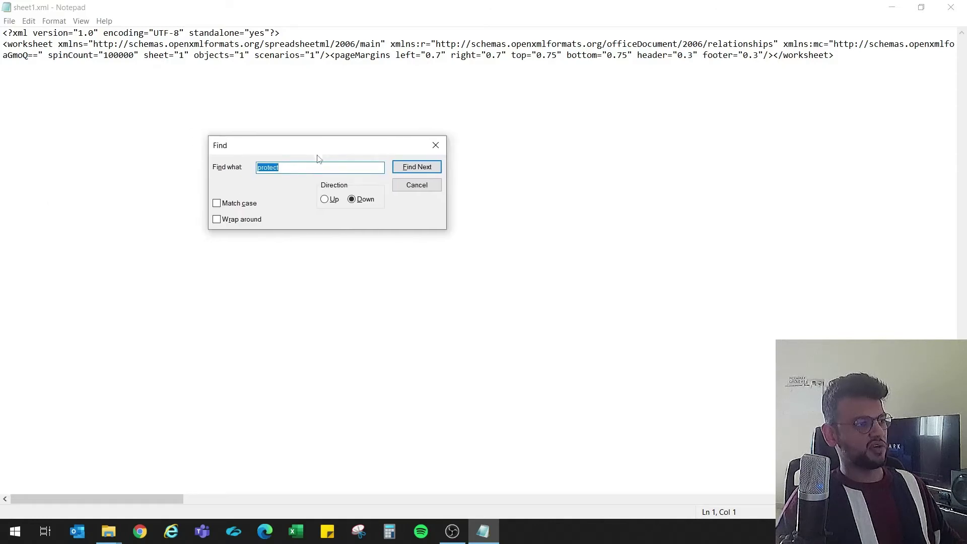
{"action": "left_click", "coordinate": [313, 167]}
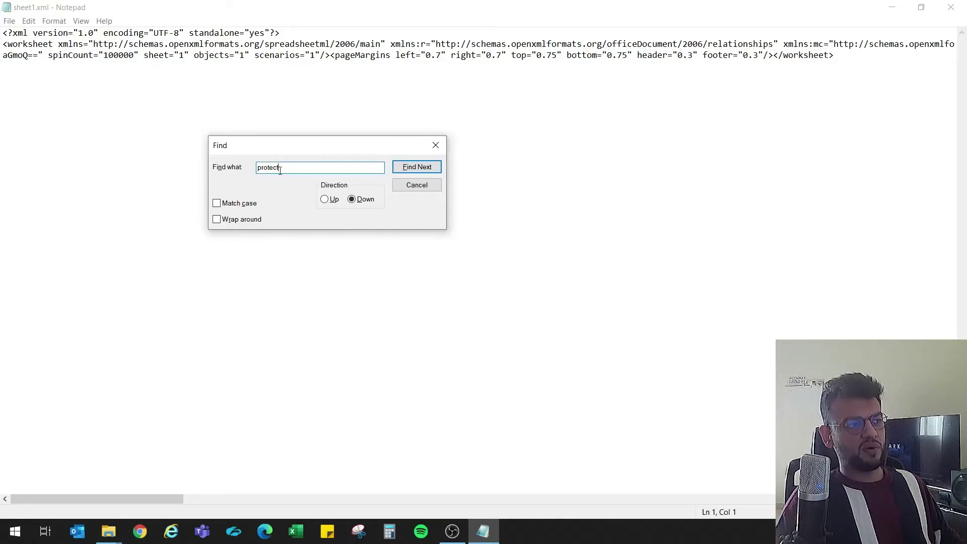
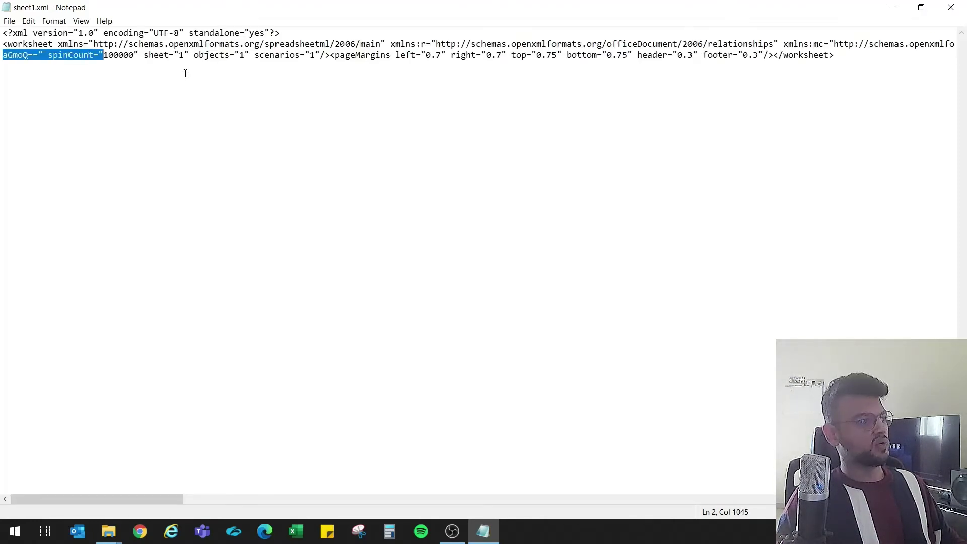
{"action": "key", "text": "shift+Right"}
{"action": "key", "text": "shift+Right"}
{"action": "key", "text": "shift+Right"}
{"action": "key", "text": "shift+Right"}
{"action": "key", "text": "shift+Right"}
{"action": "key", "text": "shift+Right"}
{"action": "key", "text": "shift+Right"}
{"action": "key", "text": "shift+Right"}
{"action": "key", "text": "shift+Right"}
{"action": "key", "text": "shift+Right"}
{"action": "key", "text": "shift+Right"}
{"action": "key", "text": "shift+Right"}
{"action": "key", "text": "shift+Right"}
{"action": "key", "text": "shift+Right"}
{"action": "key", "text": "shift+Right"}
{"action": "key", "text": "shift+Right"}
{"action": "key", "text": "shift+Right"}
{"action": "key", "text": "shift+Right"}
{"action": "key", "text": "shift+Right"}
{"action": "key", "text": "shift+Right"}
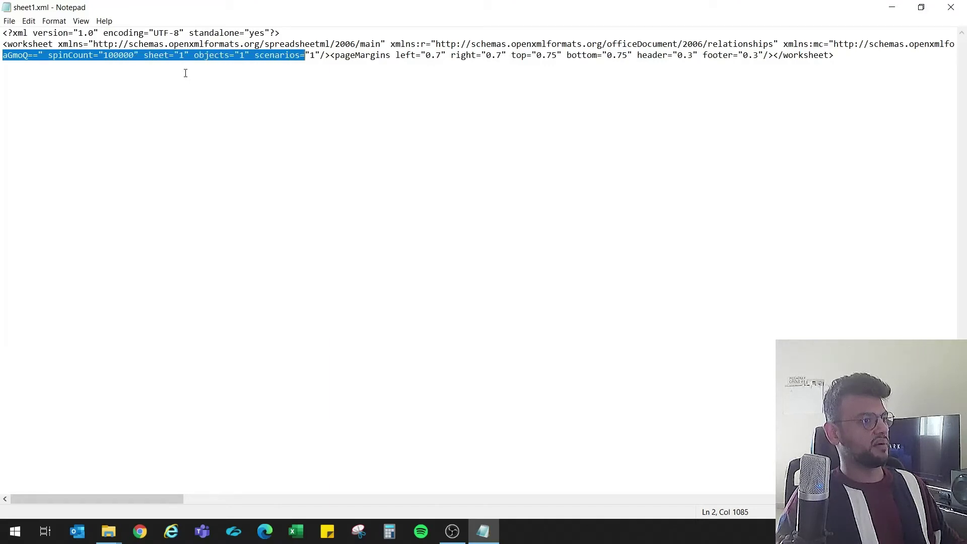
{"action": "key", "text": "shift+Right"}
{"action": "key", "text": "shift+Right"}
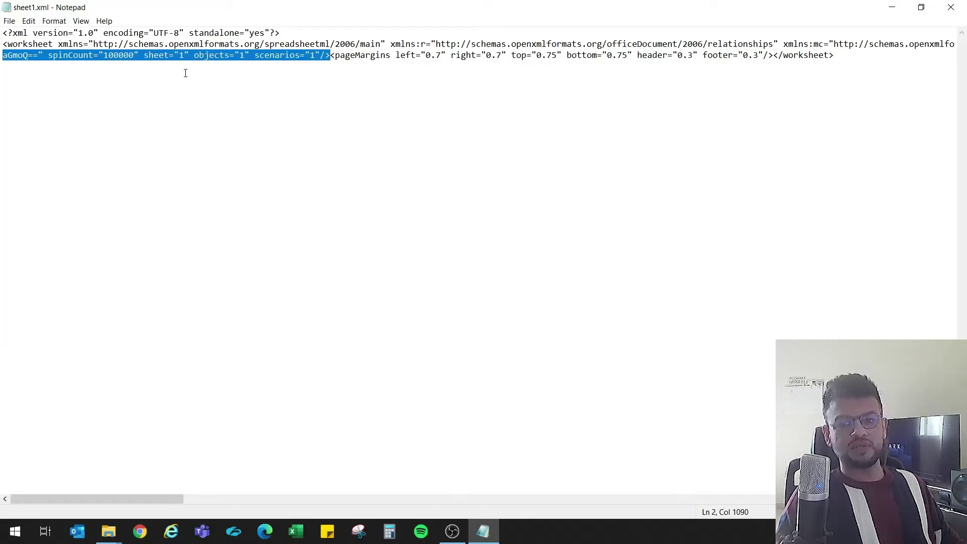
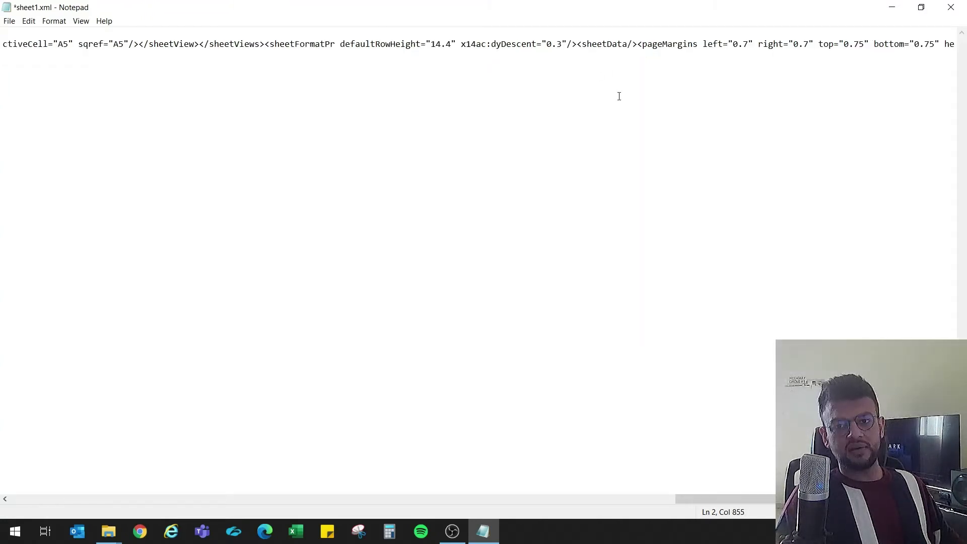
Save the edited sheet1.xml and close Notepad.
{"action": "left_click", "coordinate": [9, 21]}
{"action": "left_click", "coordinate": [20, 69]}
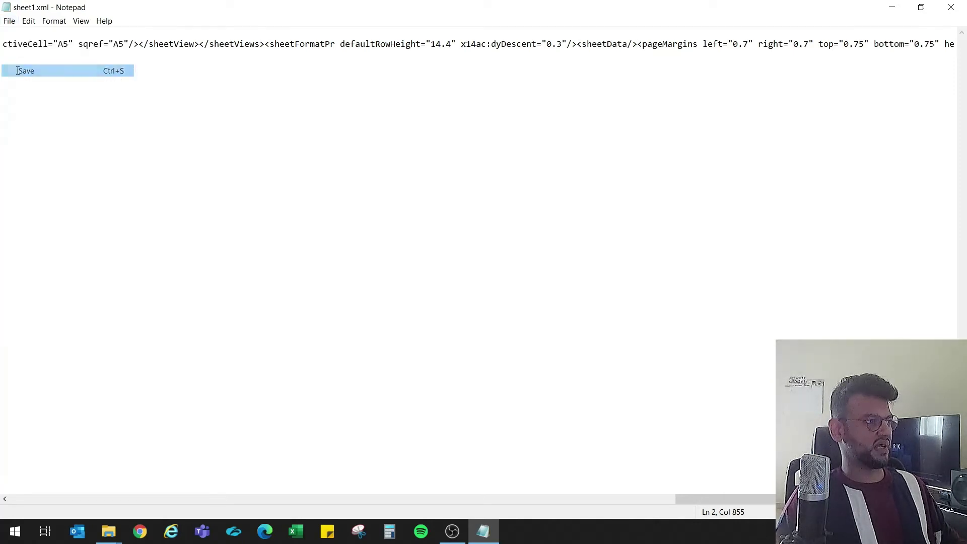
{"action": "left_click", "coordinate": [964, 14]}
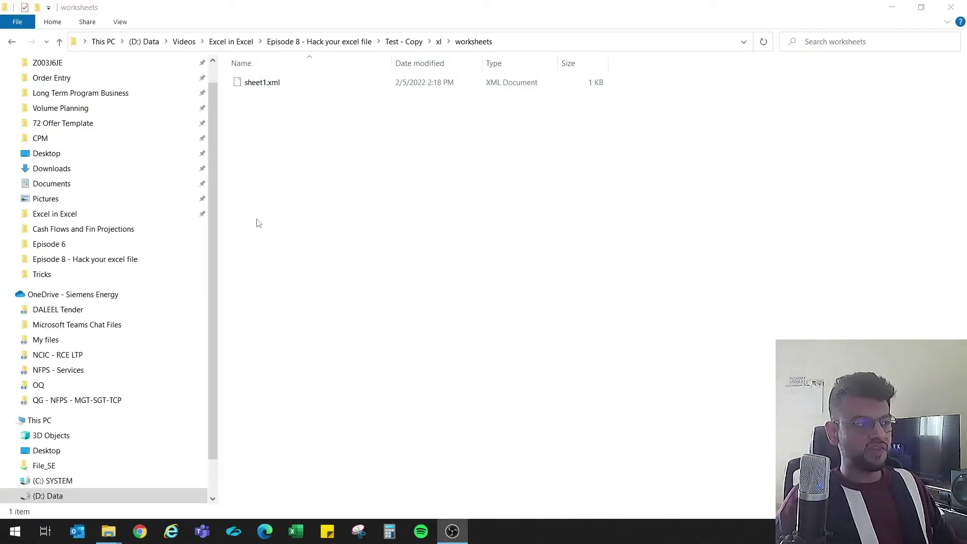
Return to the extracted Test - Copy folder and compress all four of its items into Test - Copy.zip with 7-Zip.
{"action": "left_click", "coordinate": [439, 41]}
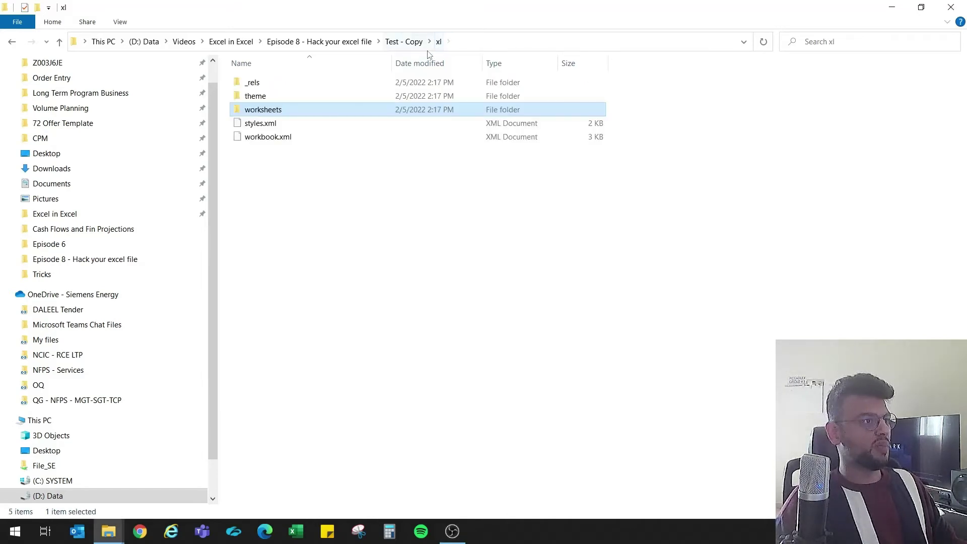
{"action": "left_click", "coordinate": [416, 44]}
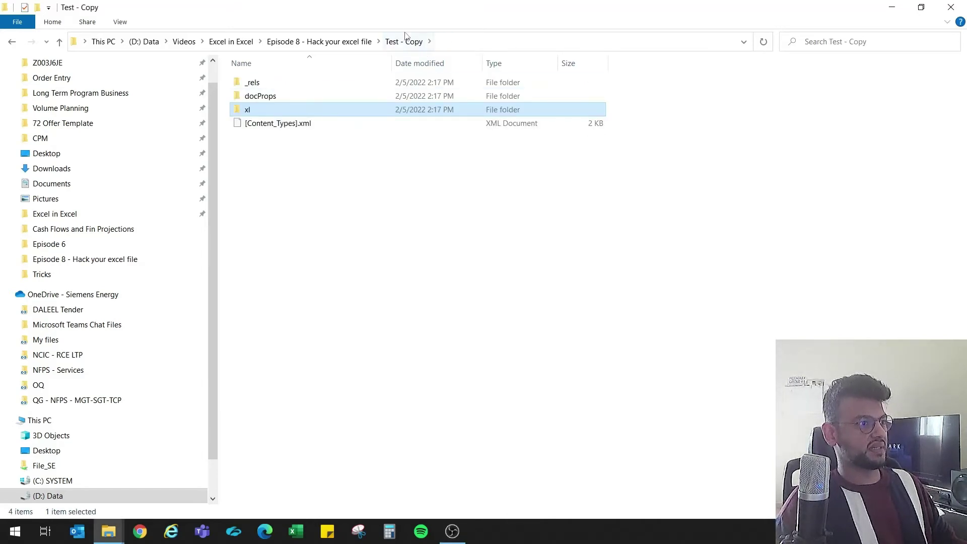
{"action": "left_click_drag", "start_coordinate": [315, 160], "coordinate": [255, 68]}
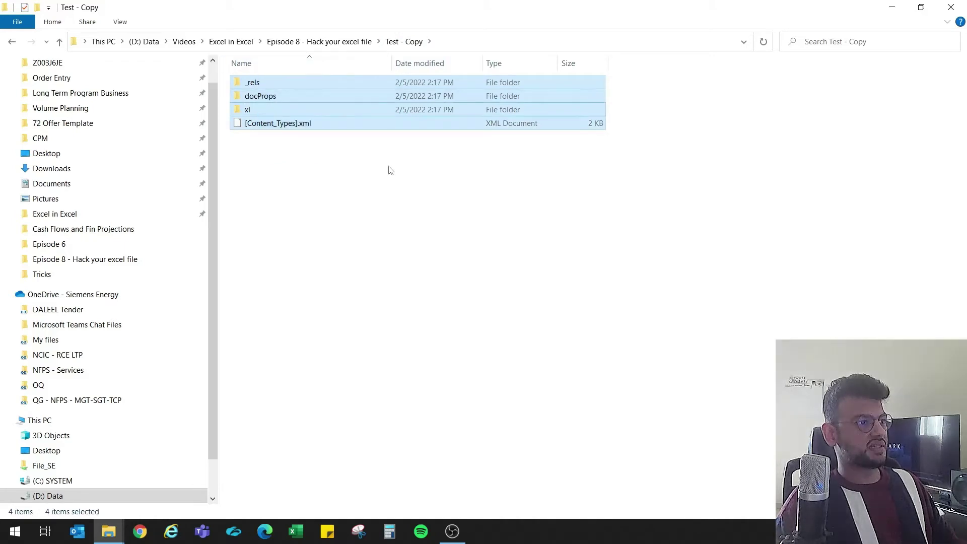
{"action": "left_click", "coordinate": [323, 41]}
{"action": "double_click", "coordinate": [279, 84]}
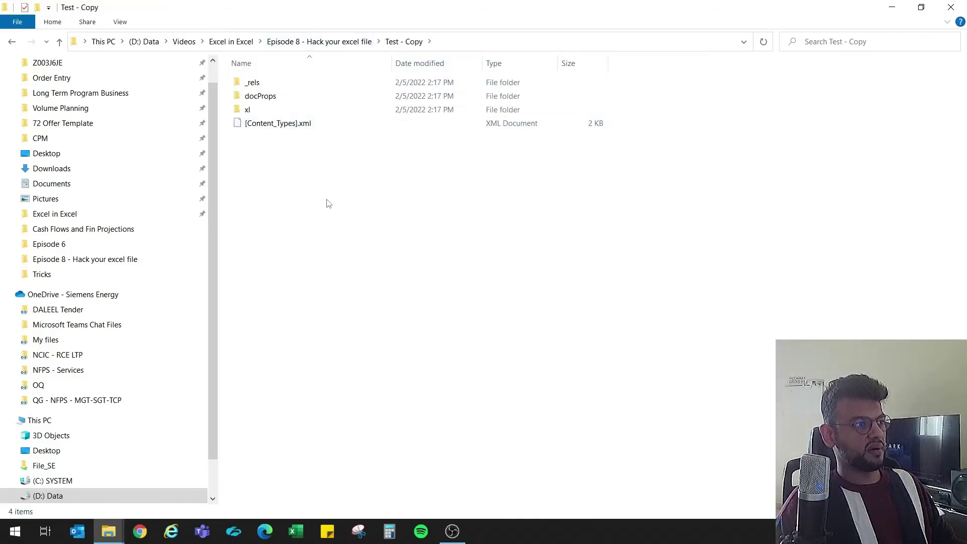
{"action": "left_click_drag", "start_coordinate": [329, 203], "coordinate": [237, 70]}
{"action": "left_click_drag", "start_coordinate": [372, 227], "coordinate": [298, 71]}
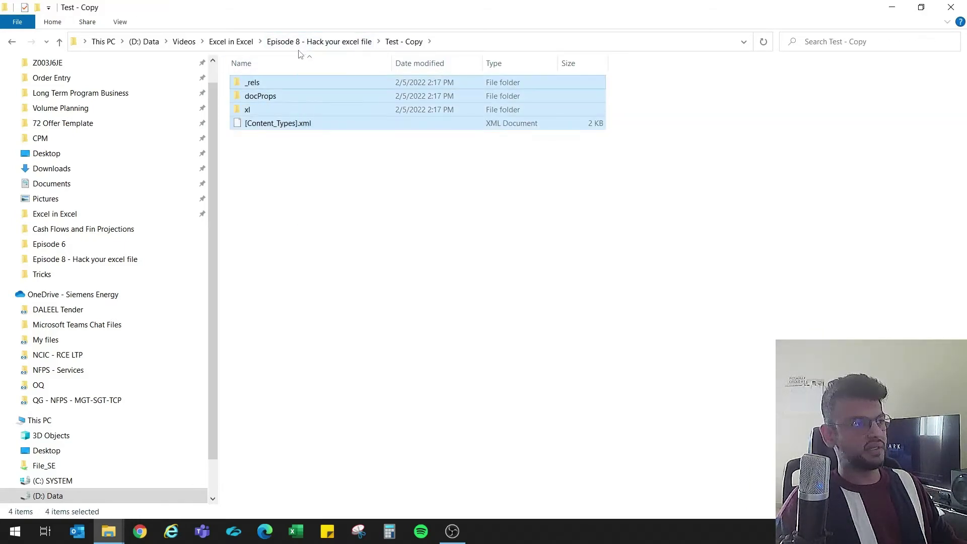
{"action": "right_click", "coordinate": [329, 90]}
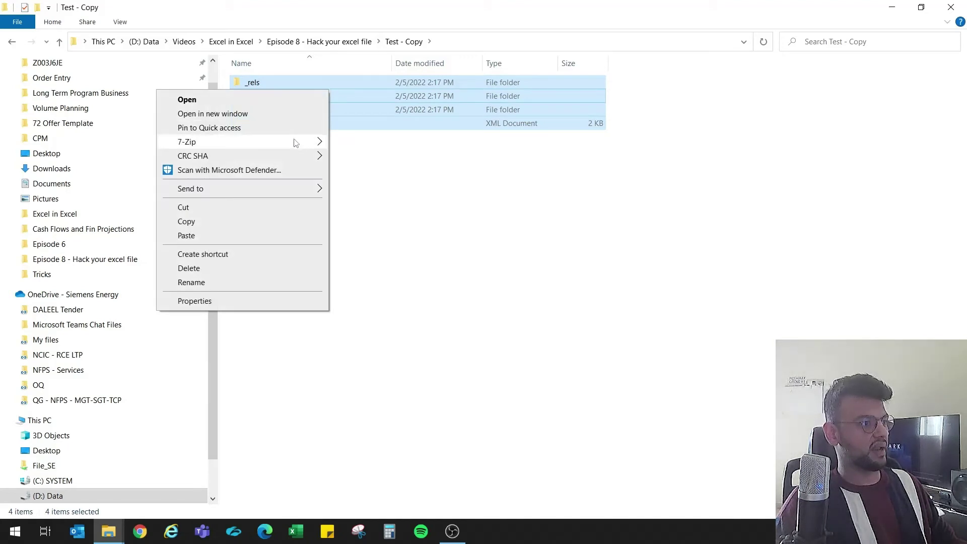
{"action": "mouse_move", "coordinate": [296, 144]}
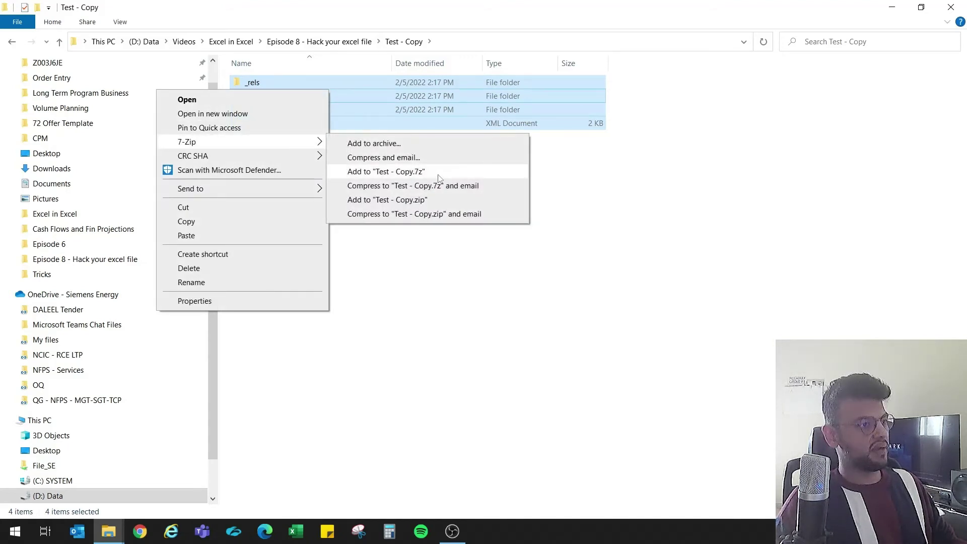
{"action": "left_click", "coordinate": [392, 200]}
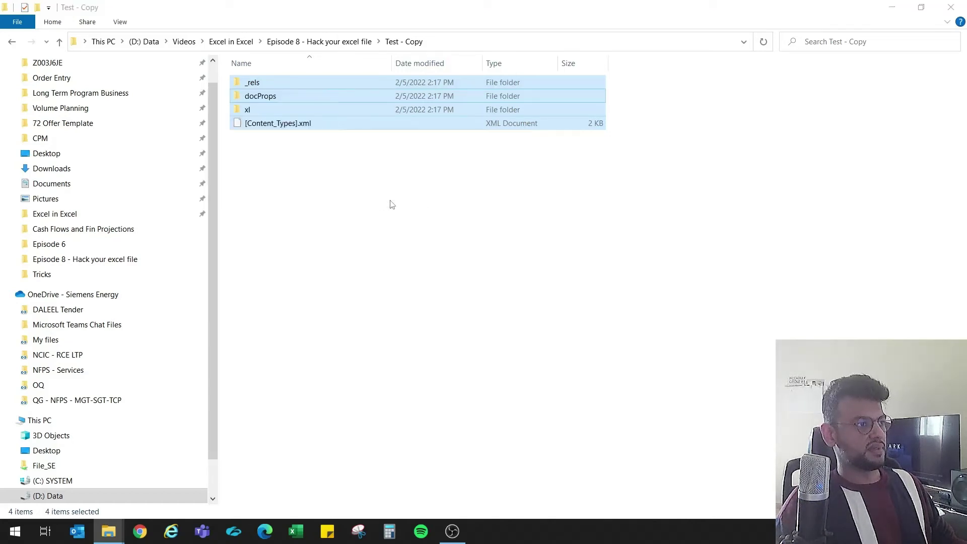
{"action": "left_click", "coordinate": [317, 167]}
Rename the new archive Test - Copy.zip to Test - Copy.xlsx and accept the file extension change.
{"action": "left_click", "coordinate": [309, 142]}
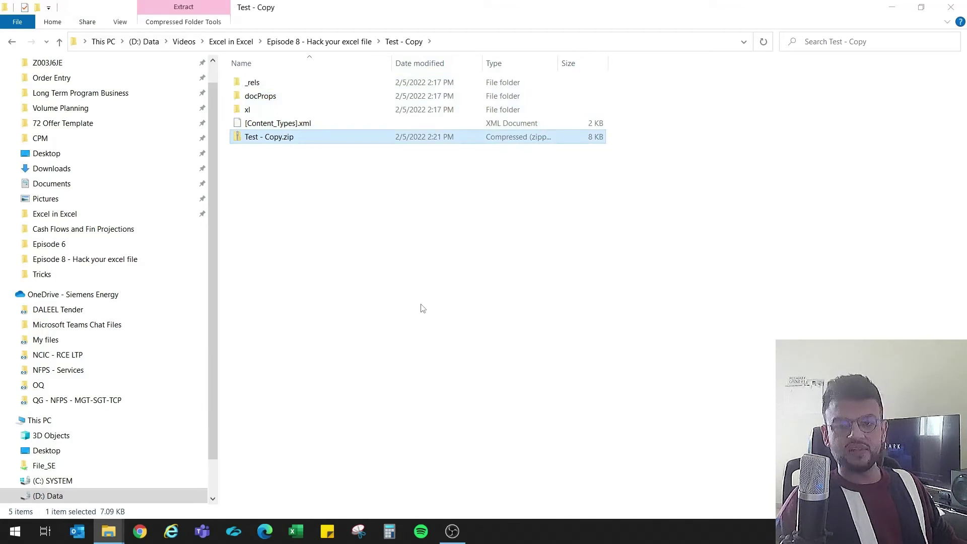
{"action": "right_click", "coordinate": [305, 140]}
{"action": "left_click", "coordinate": [274, 391]}
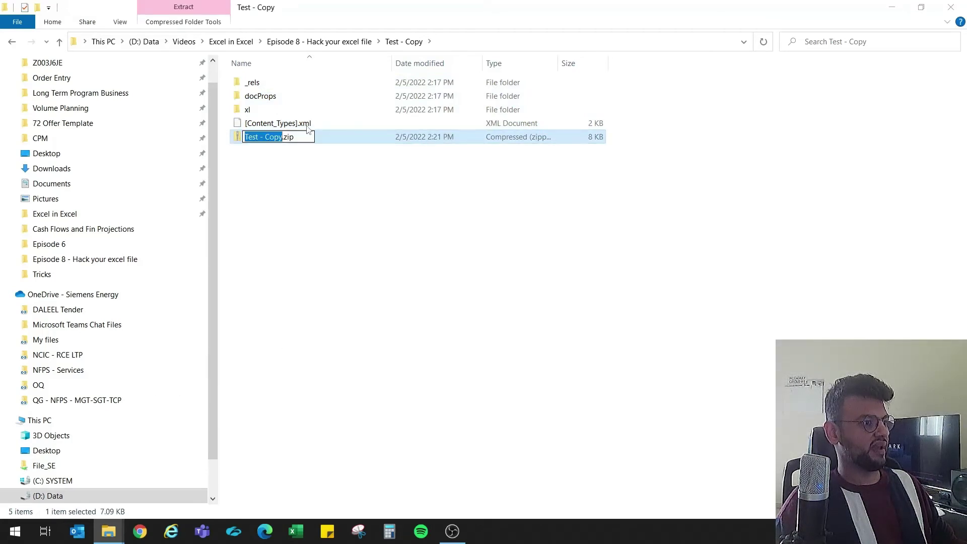
{"action": "left_click", "coordinate": [306, 133]}
{"action": "key", "text": "BackSpace"}
{"action": "key", "text": "BackSpace"}
{"action": "key", "text": "BackSpace"}
{"action": "type", "text": "xlsx"}
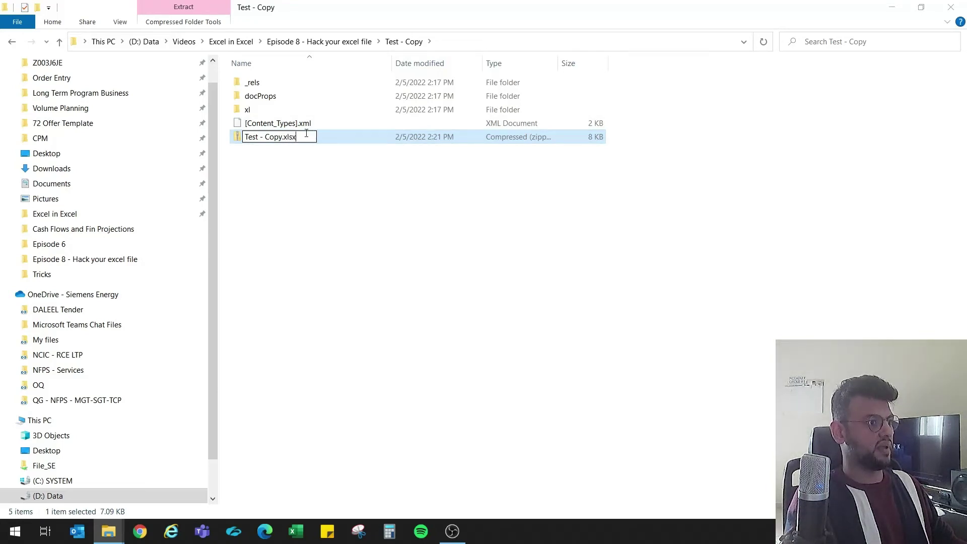
{"action": "key", "text": "Return"}
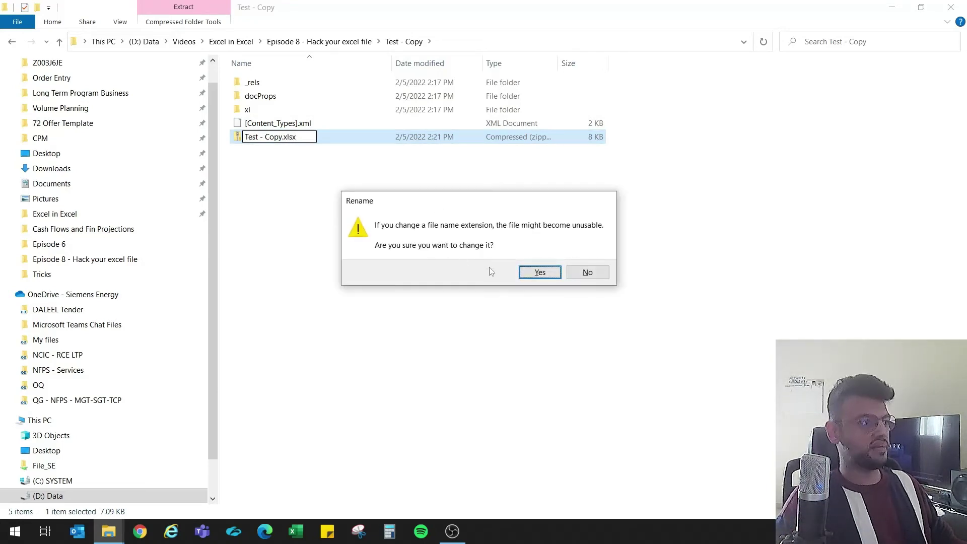
{"action": "left_click", "coordinate": [540, 273]}
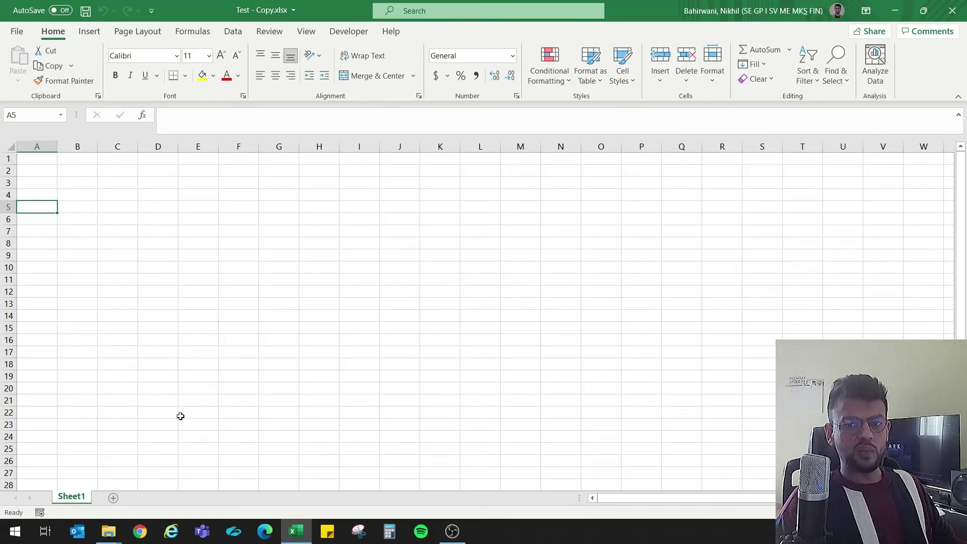
Open the rebuilt Test - Copy.xlsx in Excel, check Sheet1's protection option, select cell A1 and close the workbook.
{"action": "right_click", "coordinate": [79, 503]}
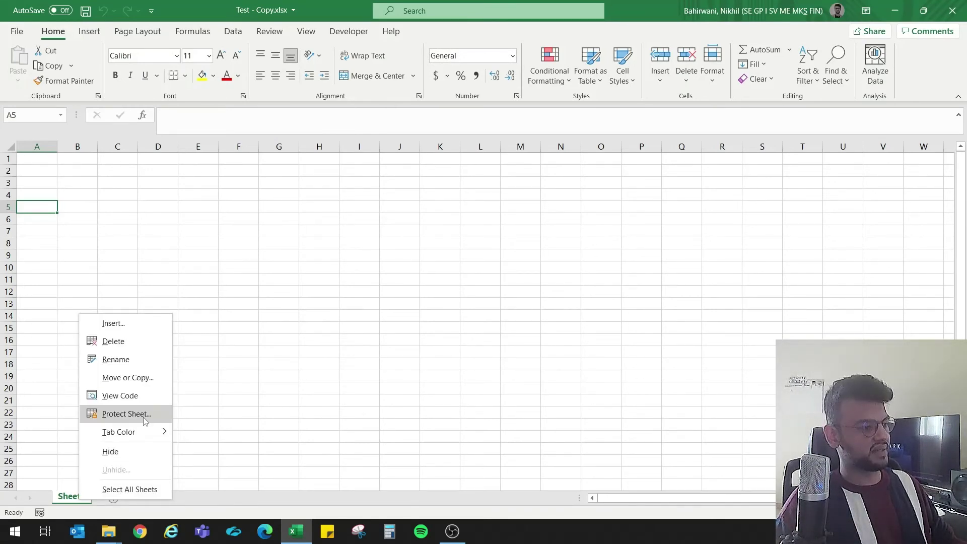
{"action": "left_click", "coordinate": [99, 197]}
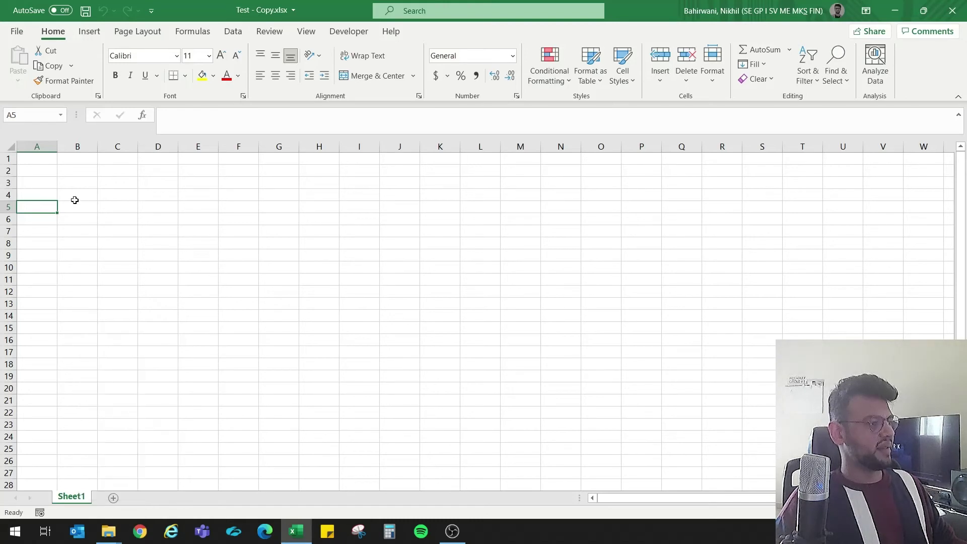
{"action": "left_click", "coordinate": [51, 161]}
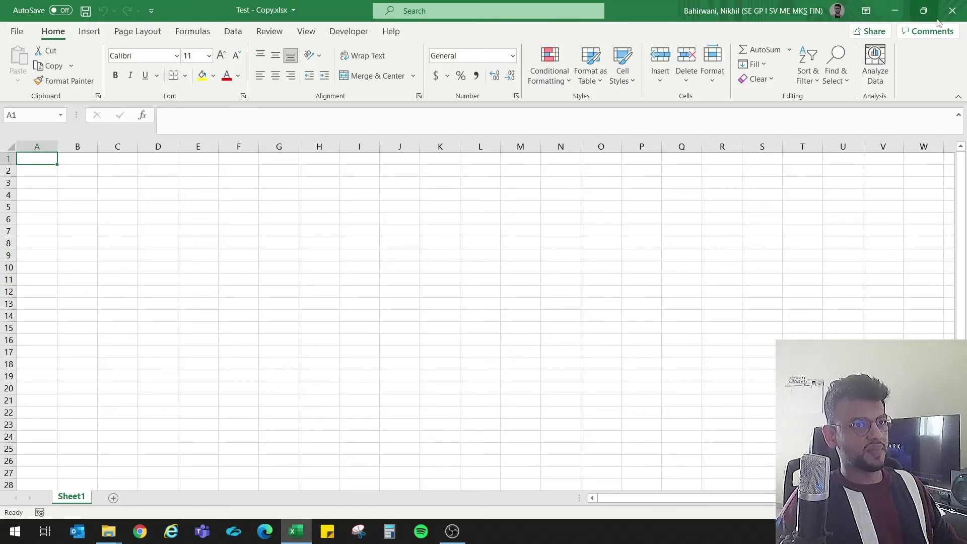
{"action": "left_click", "coordinate": [951, 12]}
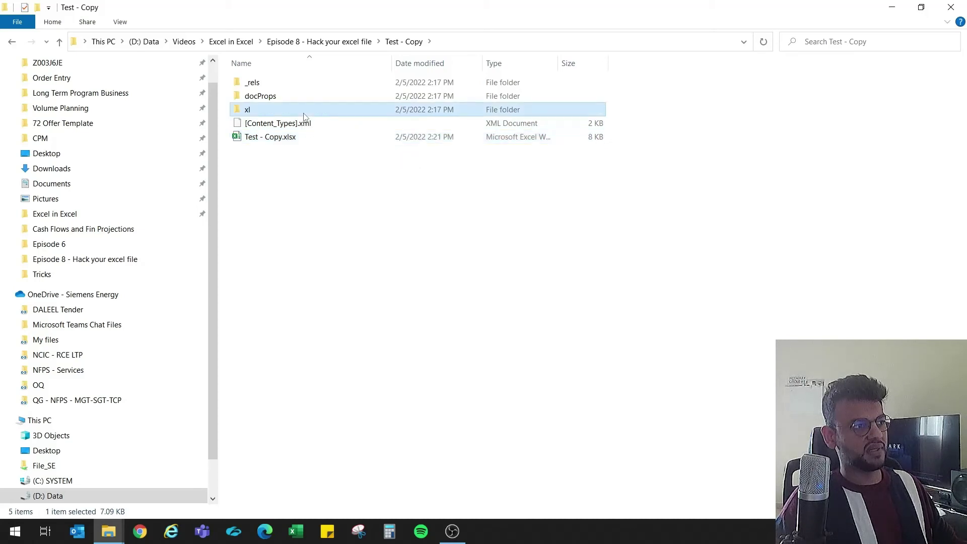
Review where sheet1.xml sits in the worksheets folder inside xl, and return to the xl folder.
{"action": "double_click", "coordinate": [303, 112]}
{"action": "double_click", "coordinate": [300, 110]}
{"action": "left_click", "coordinate": [296, 87]}
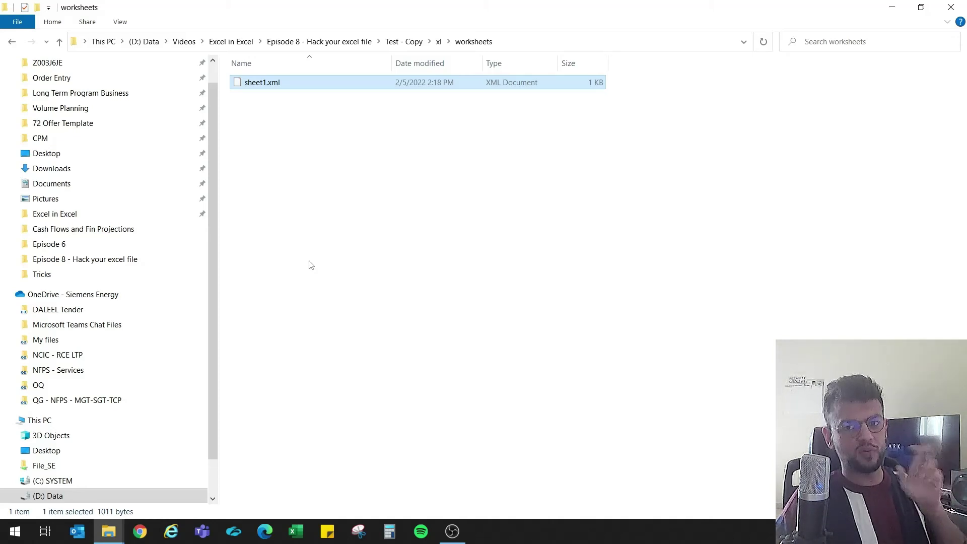
{"action": "left_click", "coordinate": [439, 41]}
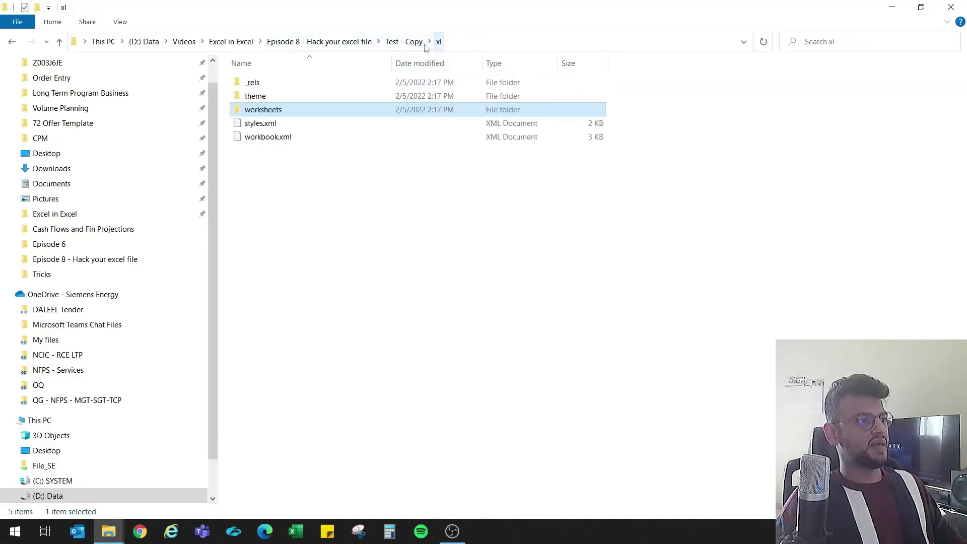